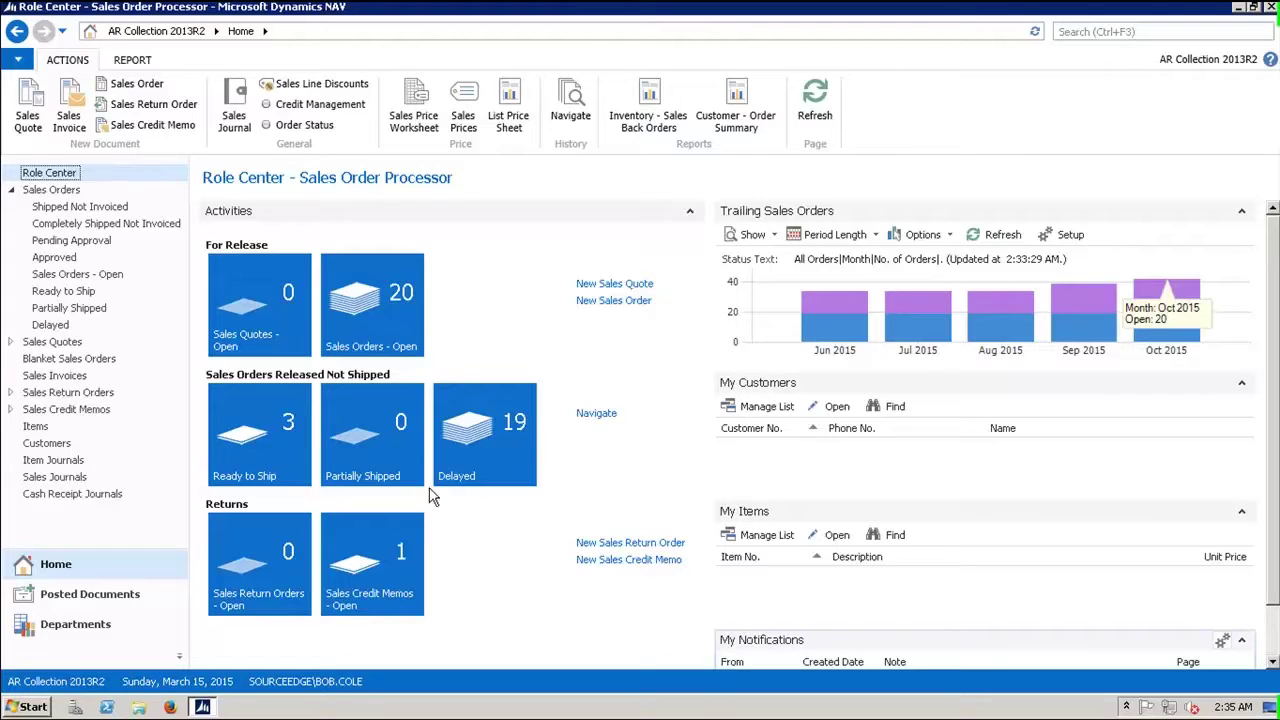
Open the Cash Receipt Journals from the Cash Management area of the Financial Management department.
click(84, 630)
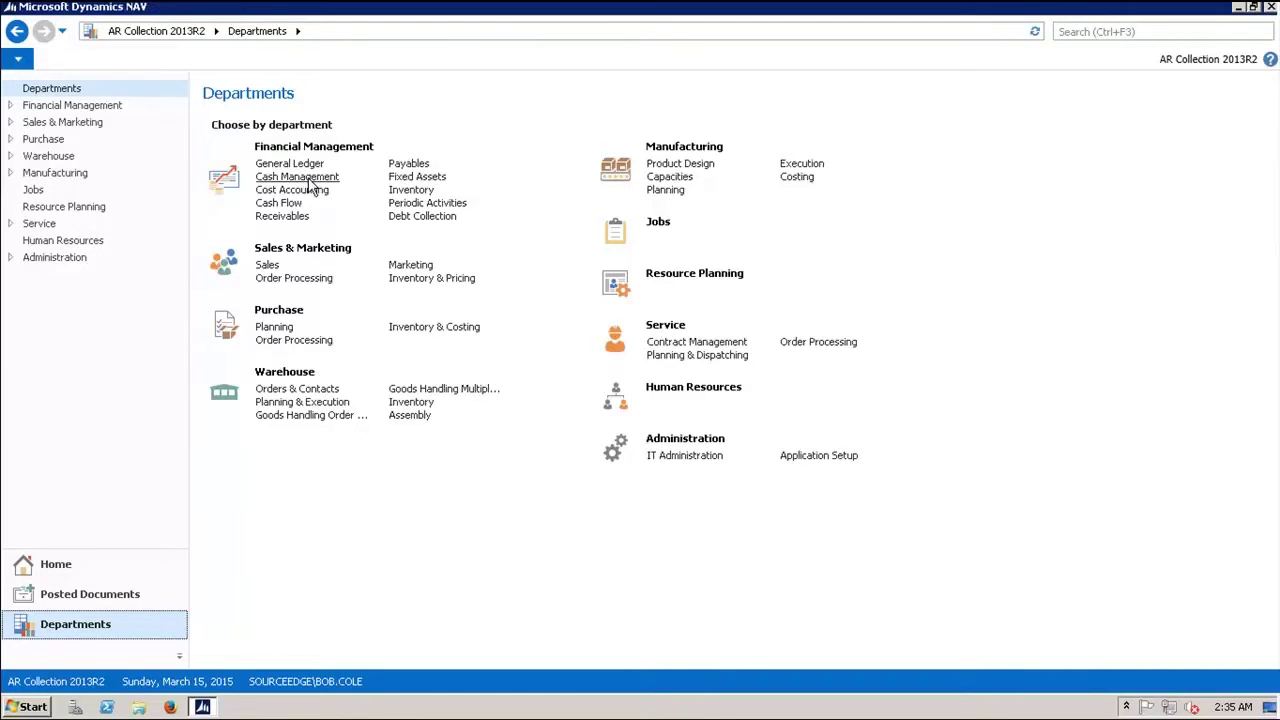
click(306, 179)
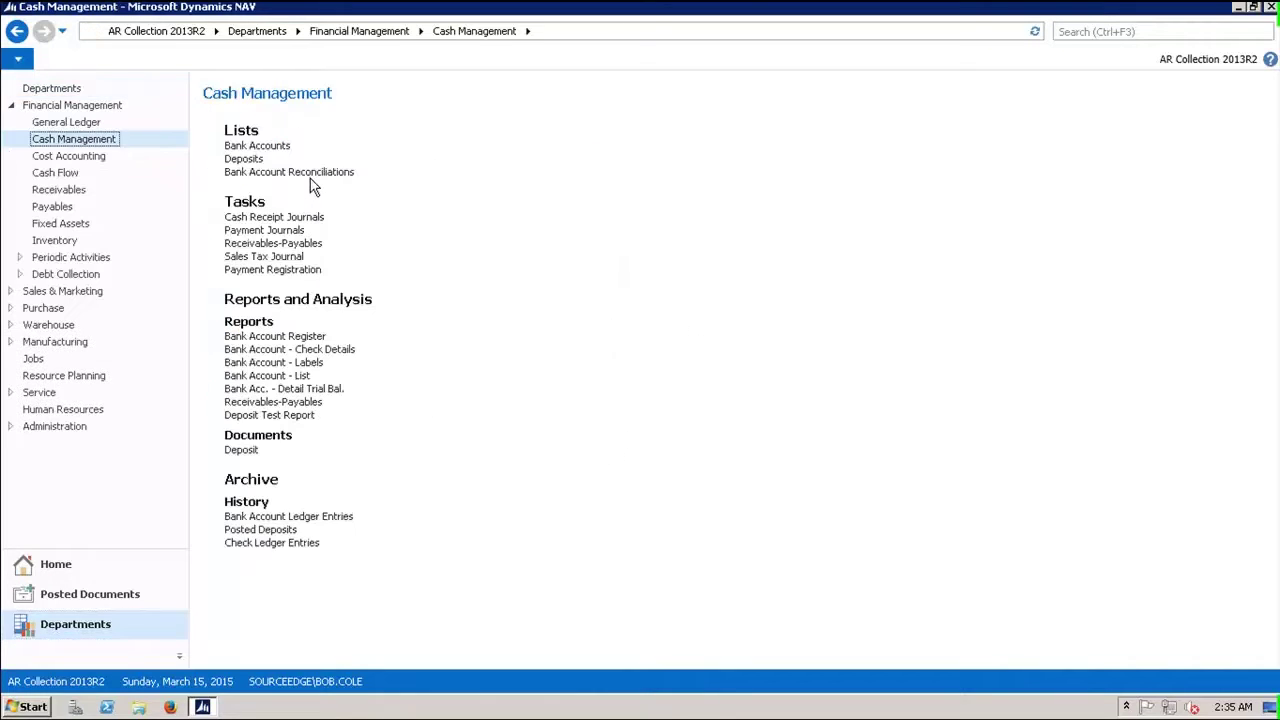
click(272, 223)
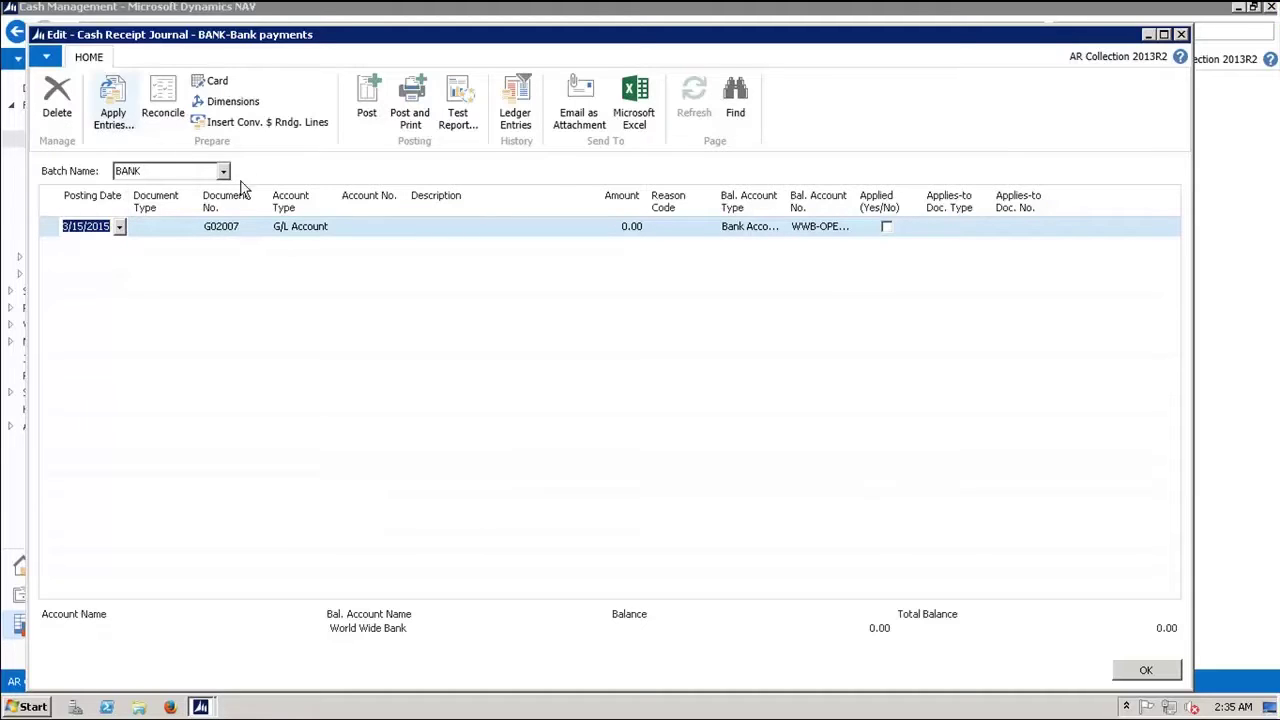
Fill in the journal line as a Payment with account type Customer and the account number for The Cannon Group PLC.
key(Tab)
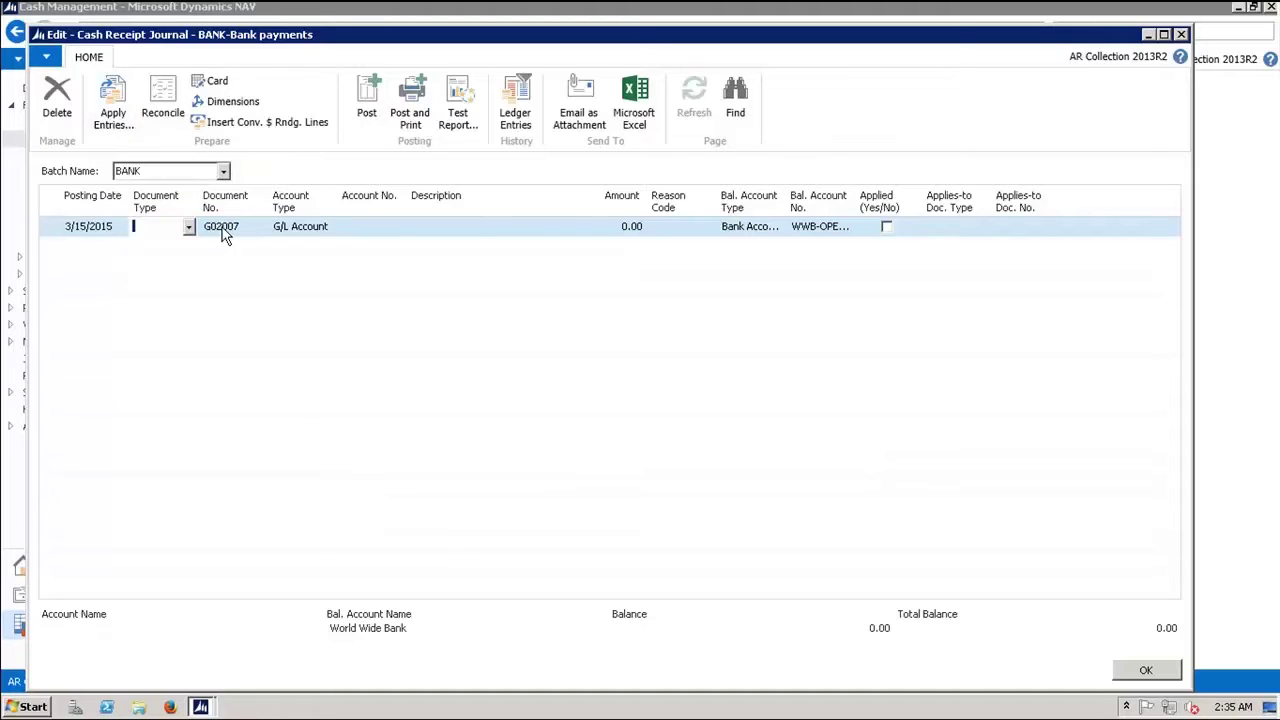
text(p)
key(Tab)
key(Tab)
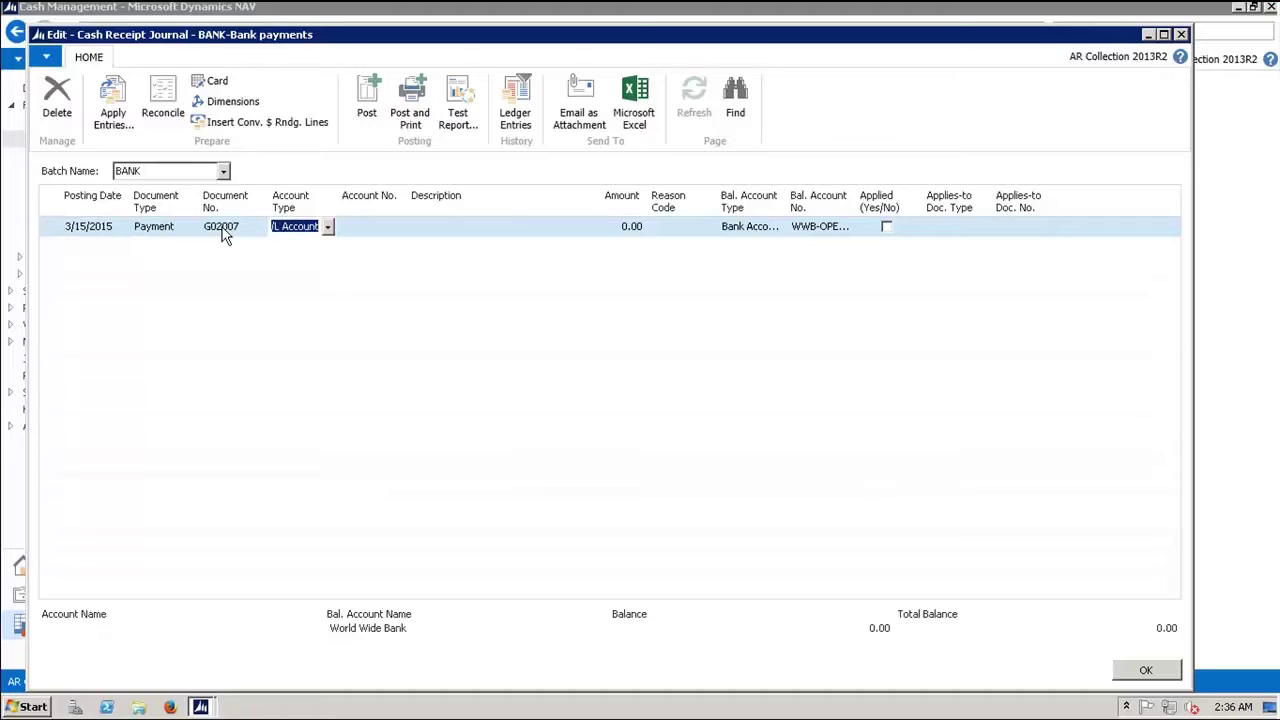
text(c)
key(Tab)
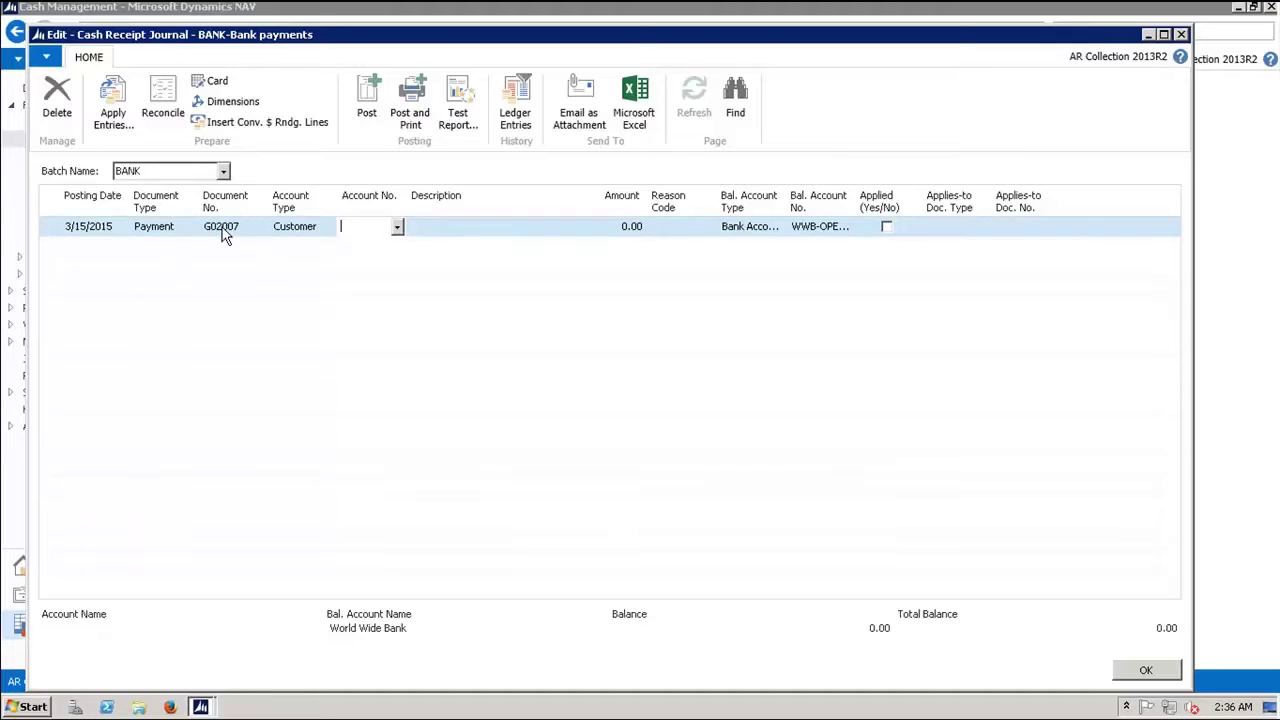
text(10000)
key(Tab)
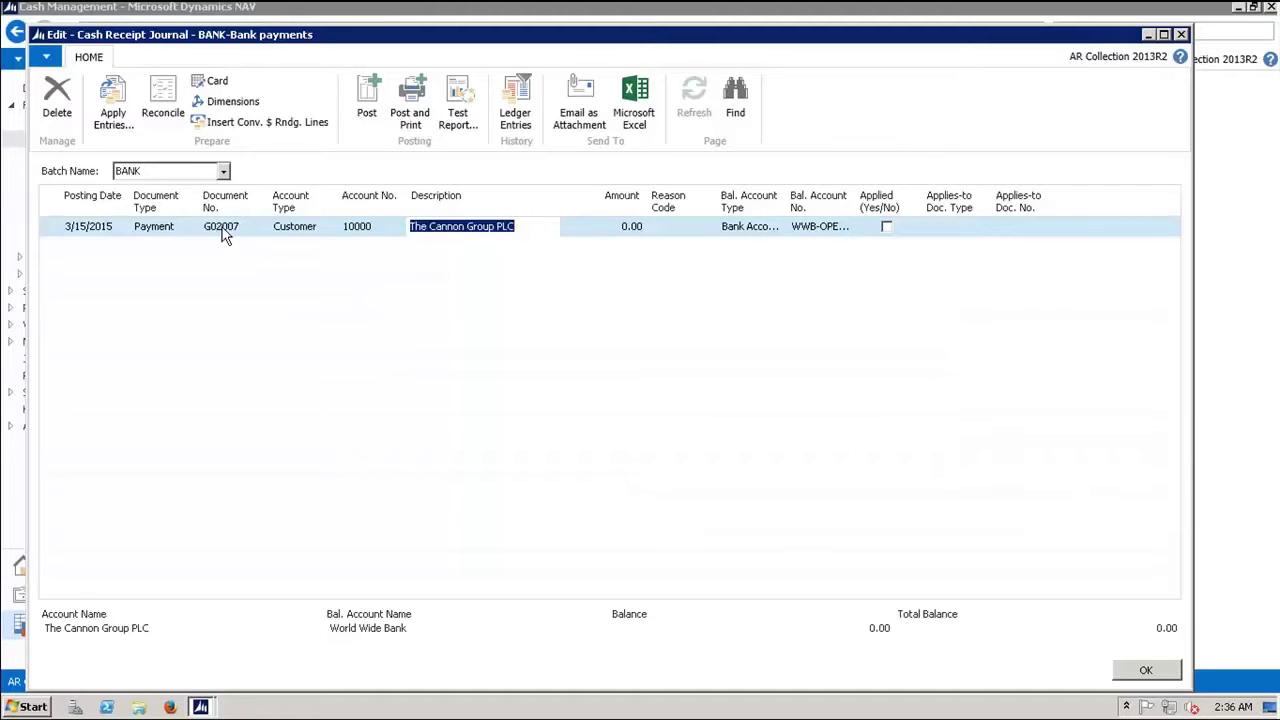
Apply the payment to The Cannon Group PLC's invoice posted 1/15/2015 by setting its Applies-to ID.
click(115, 115)
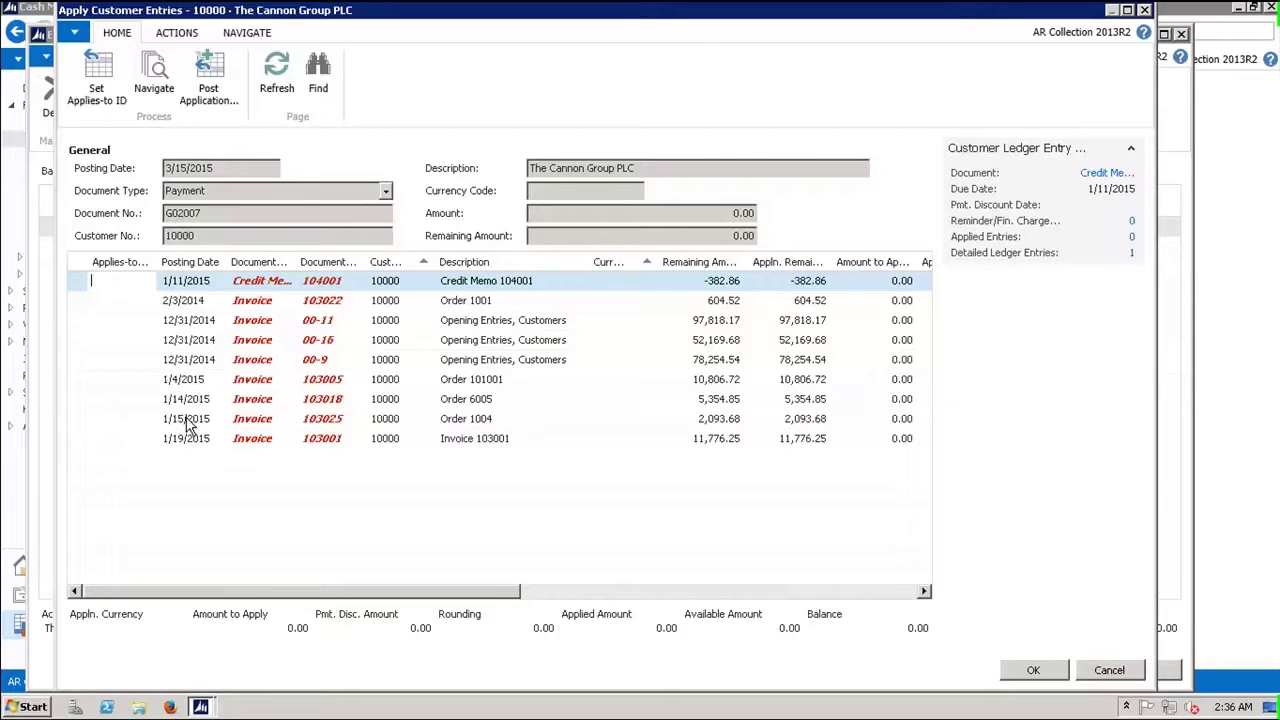
click(187, 423)
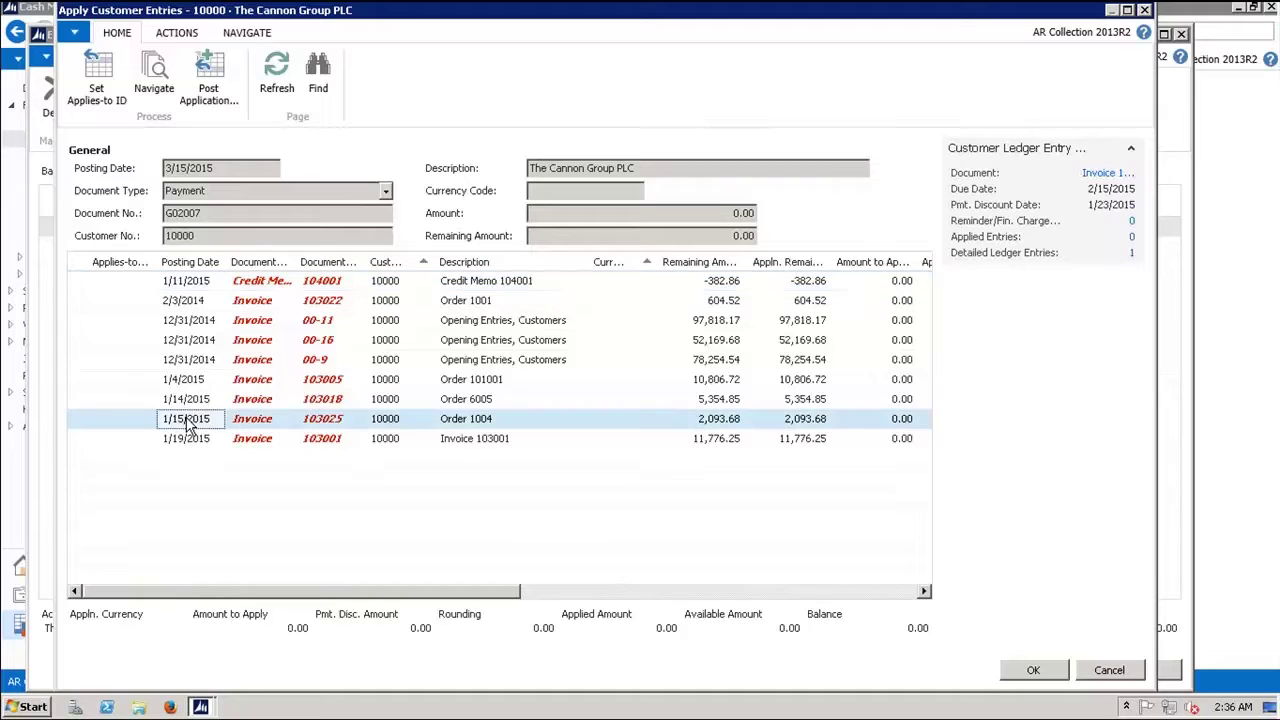
click(96, 92)
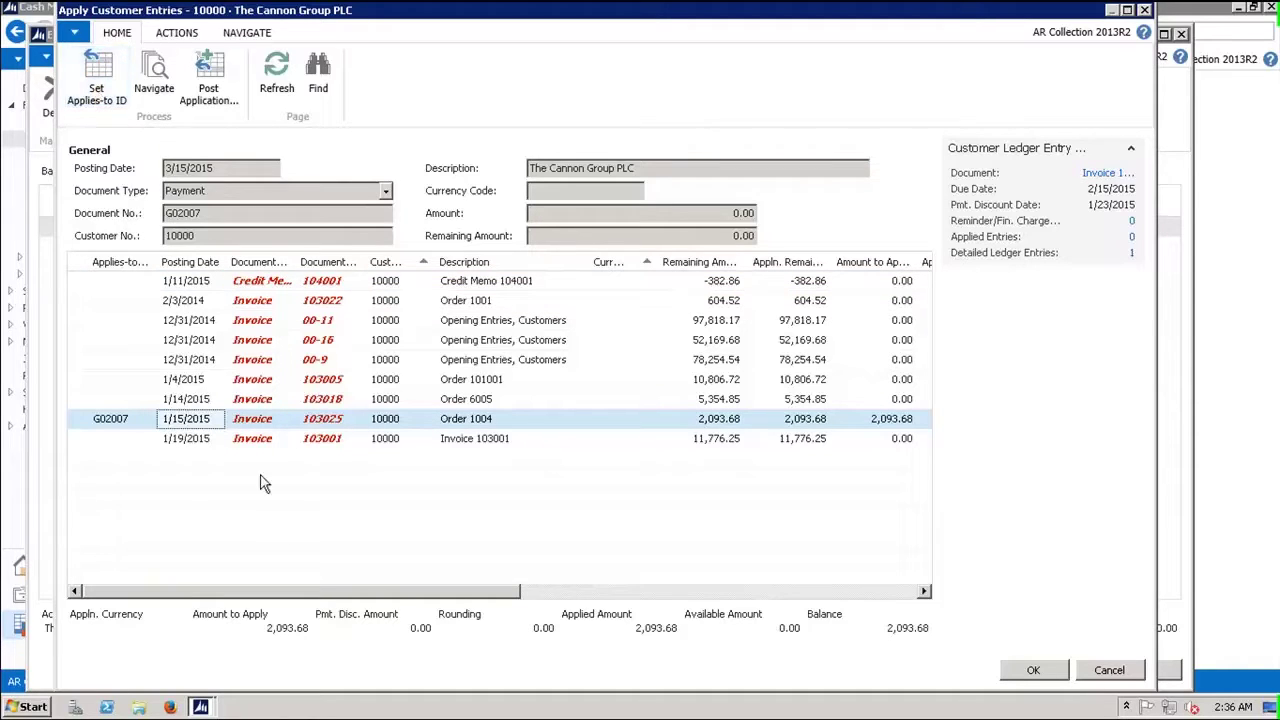
click(1032, 671)
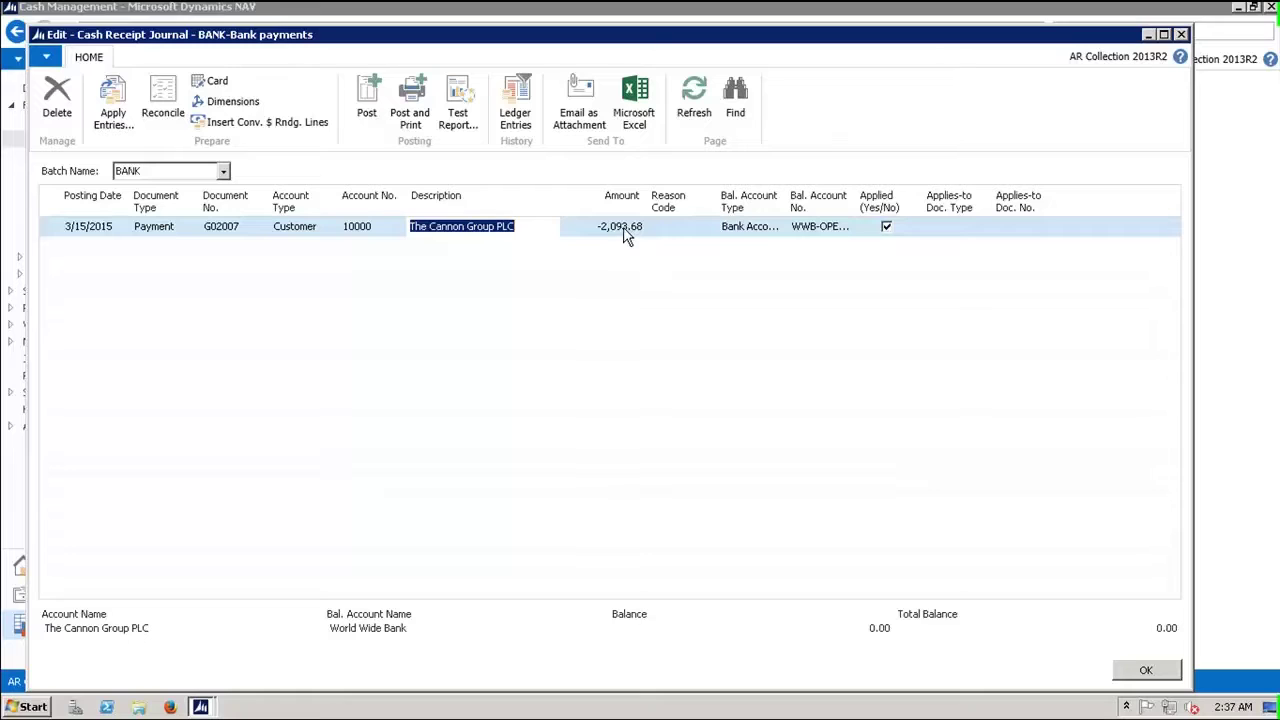
Set the payment line's amount to -2,043.68 and its reason code to SHIPPING.
click(621, 229)
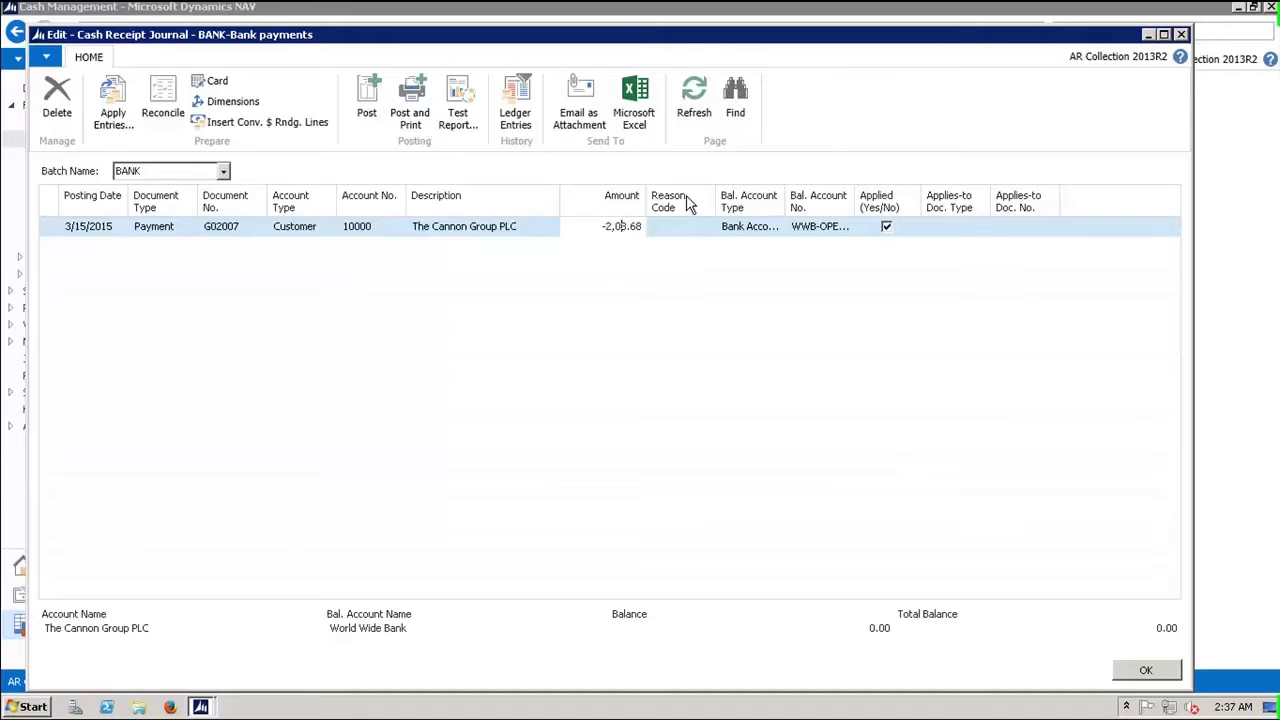
text(4)
click(680, 224)
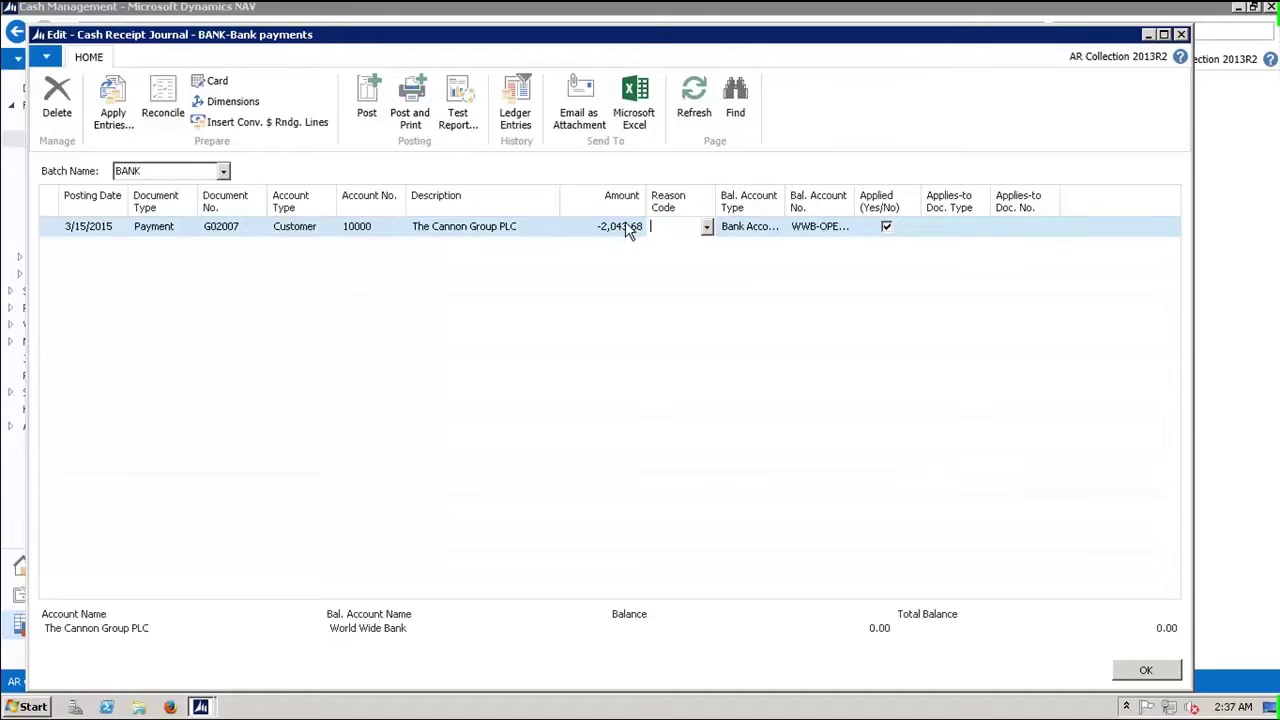
click(707, 228)
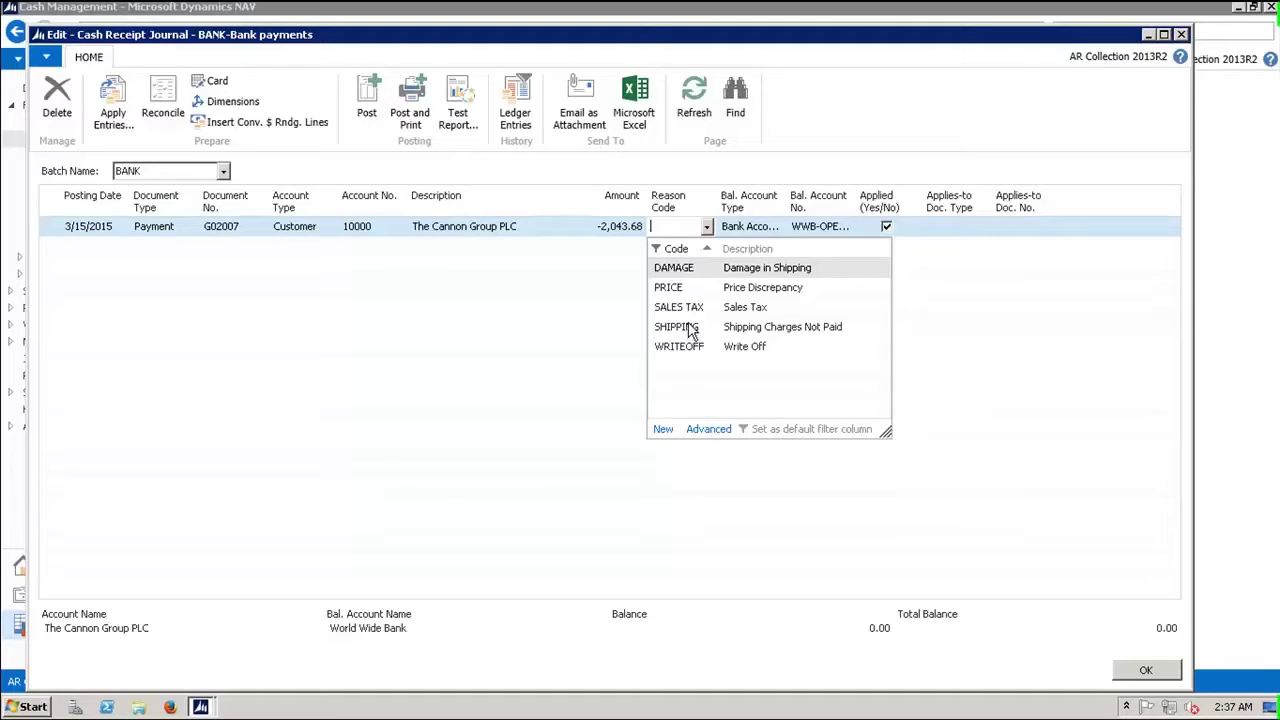
click(688, 330)
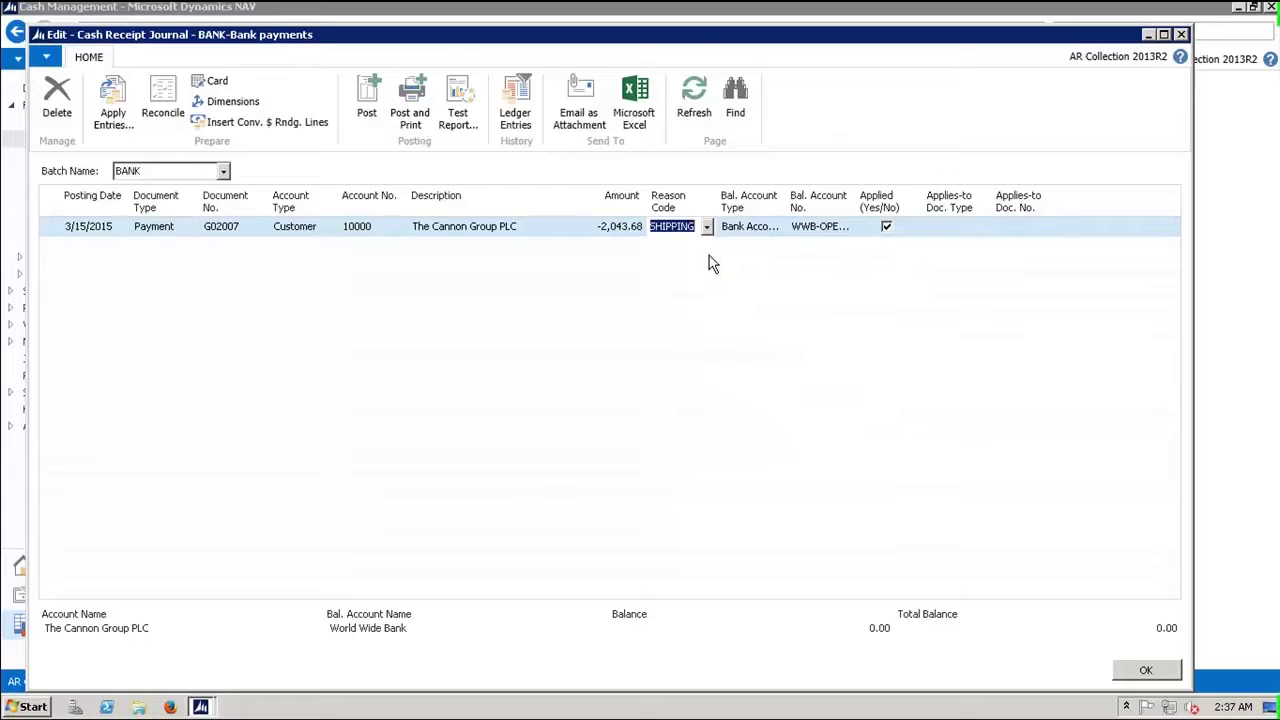
Post the cash receipt journal lines and close the journal.
click(366, 108)
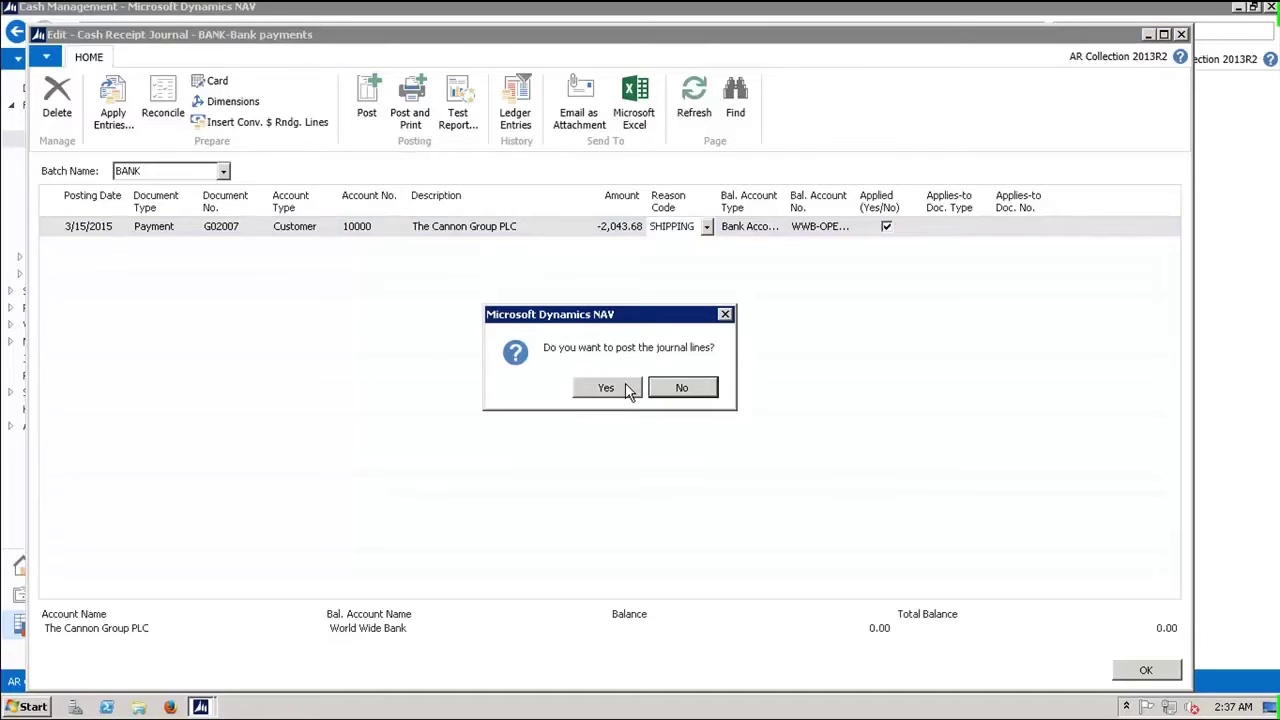
click(626, 389)
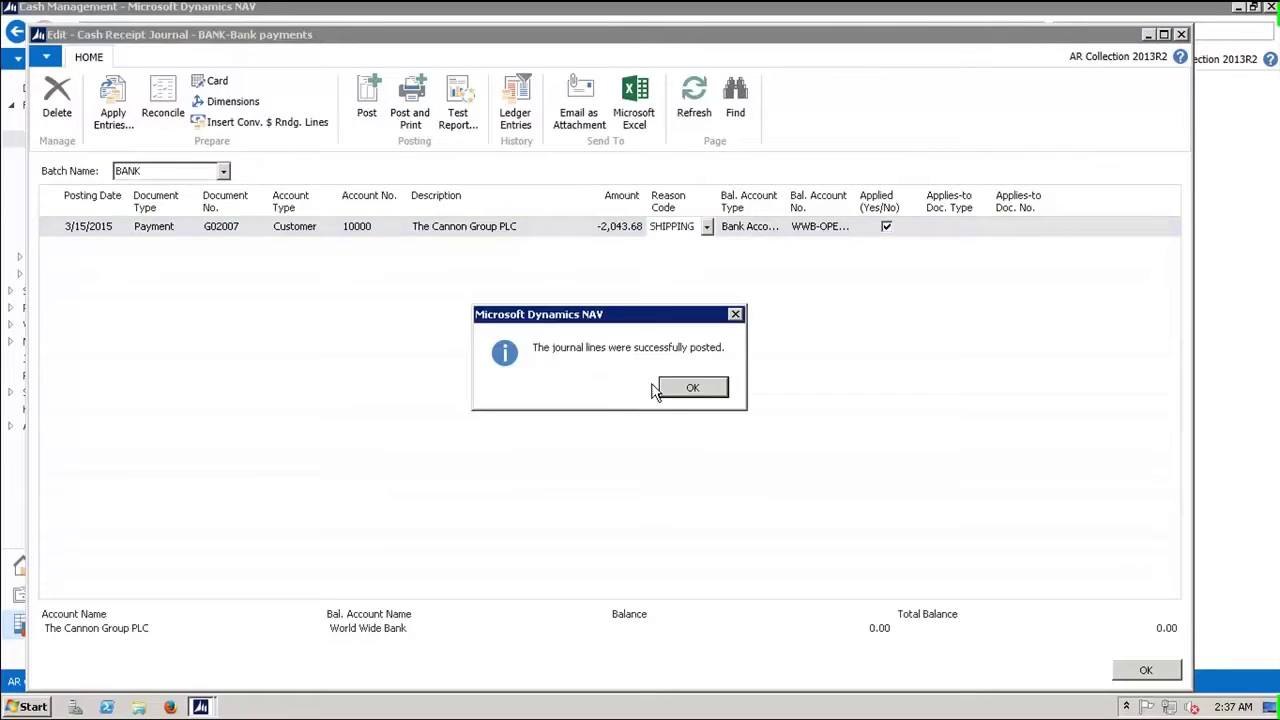
click(670, 390)
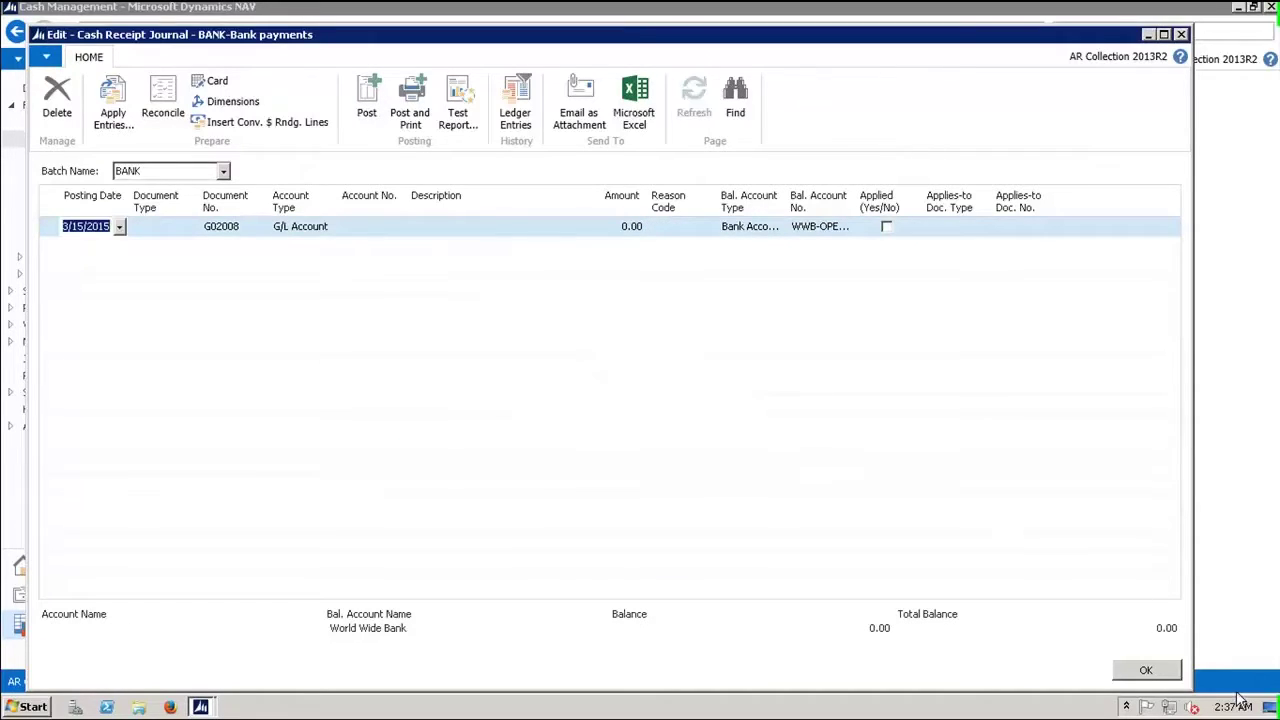
click(1146, 670)
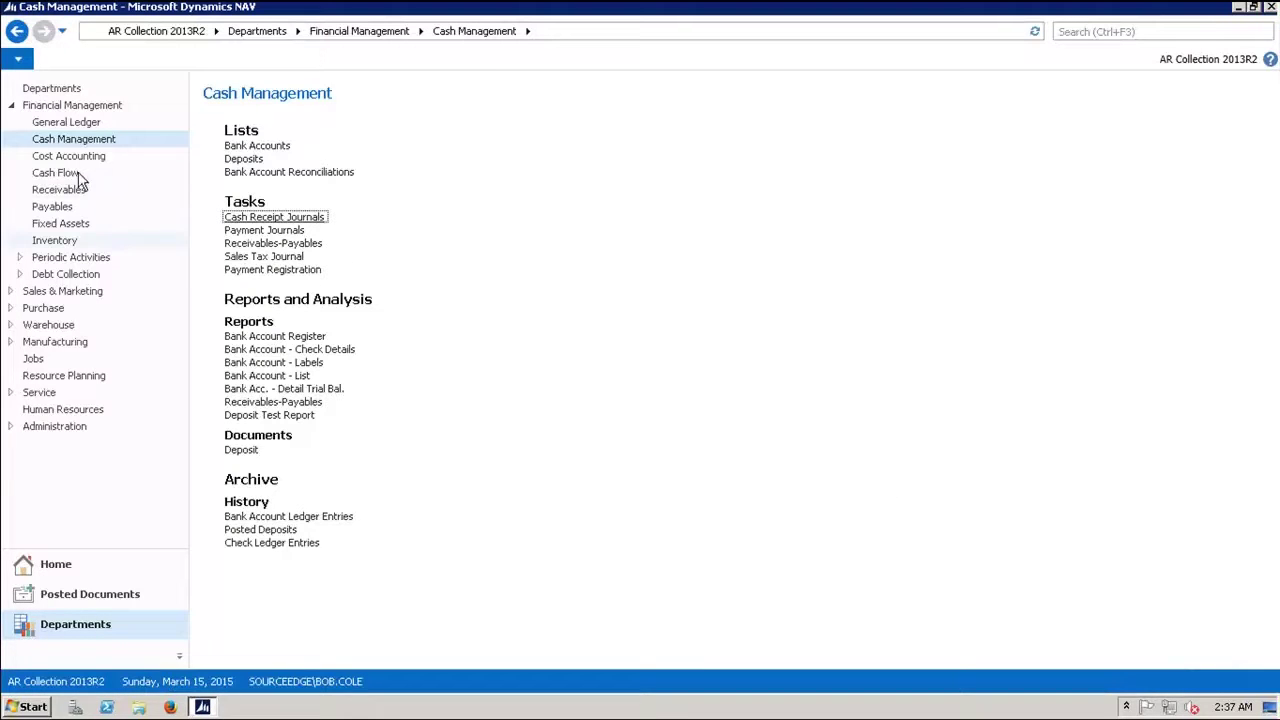
Generate and update exceptions in Debt Collection Administration as of 03/15/15, leaving the oldest posting date blank.
click(70, 274)
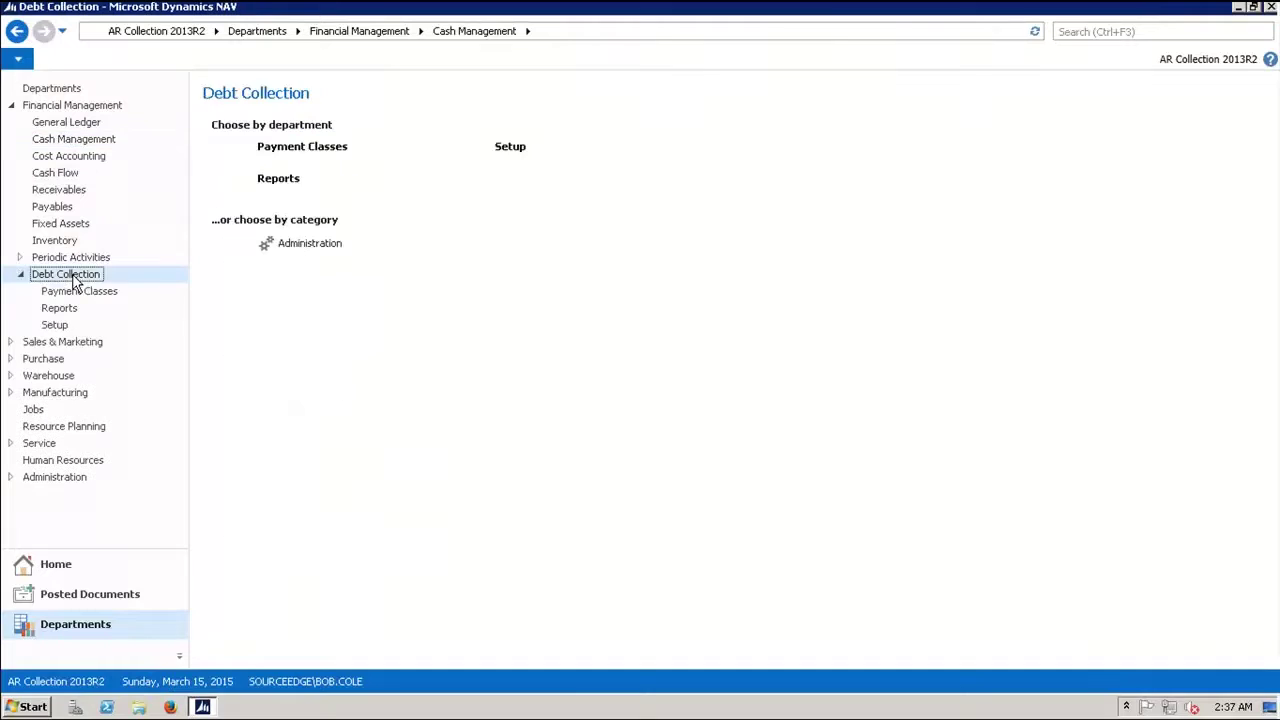
click(295, 246)
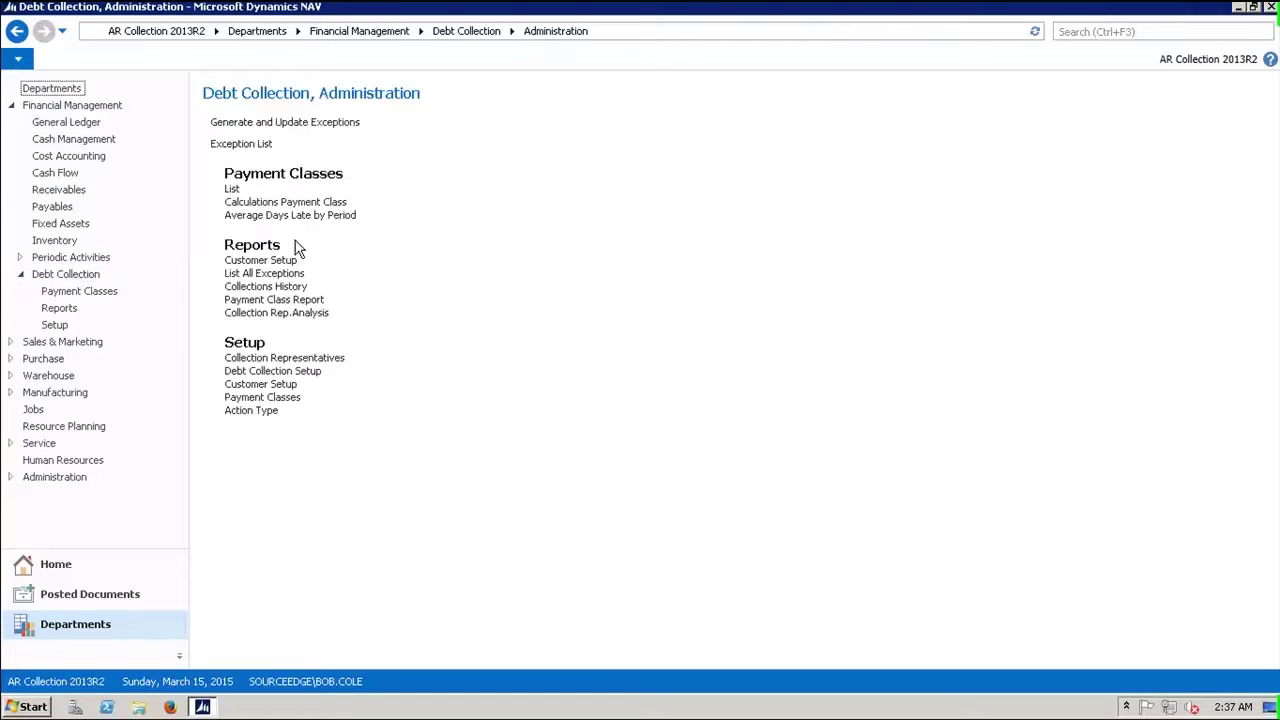
click(274, 128)
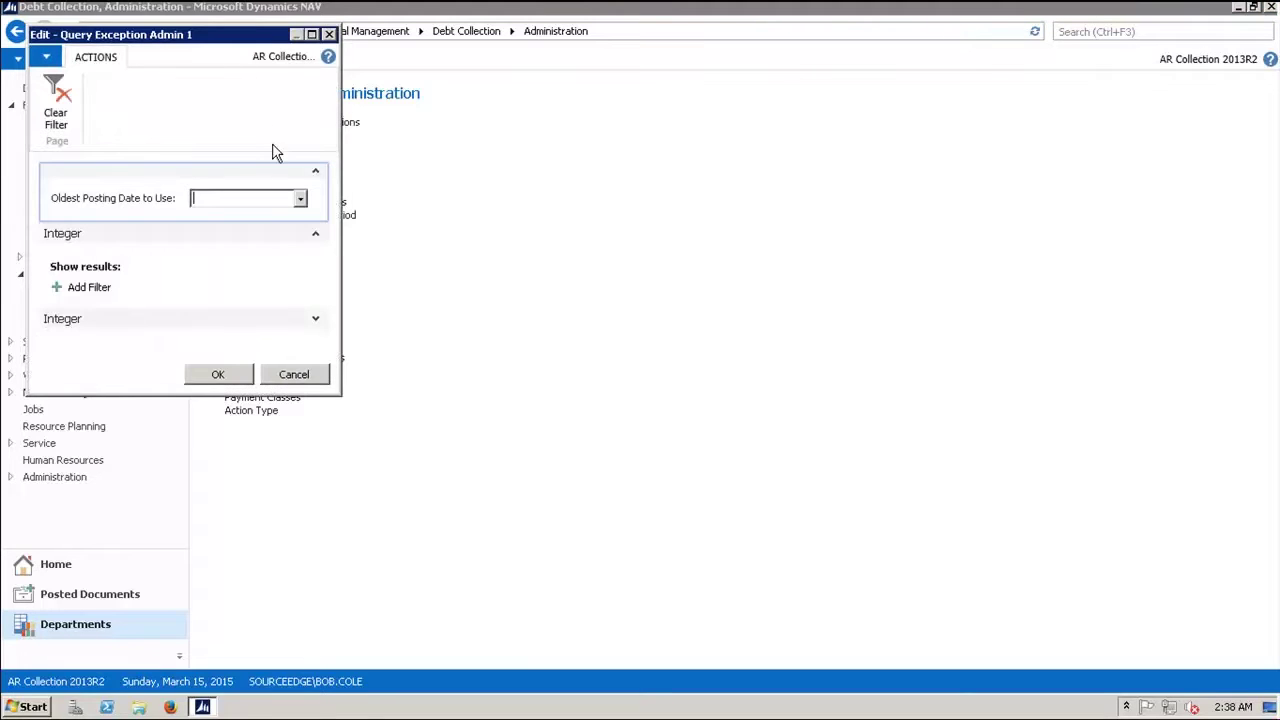
click(218, 375)
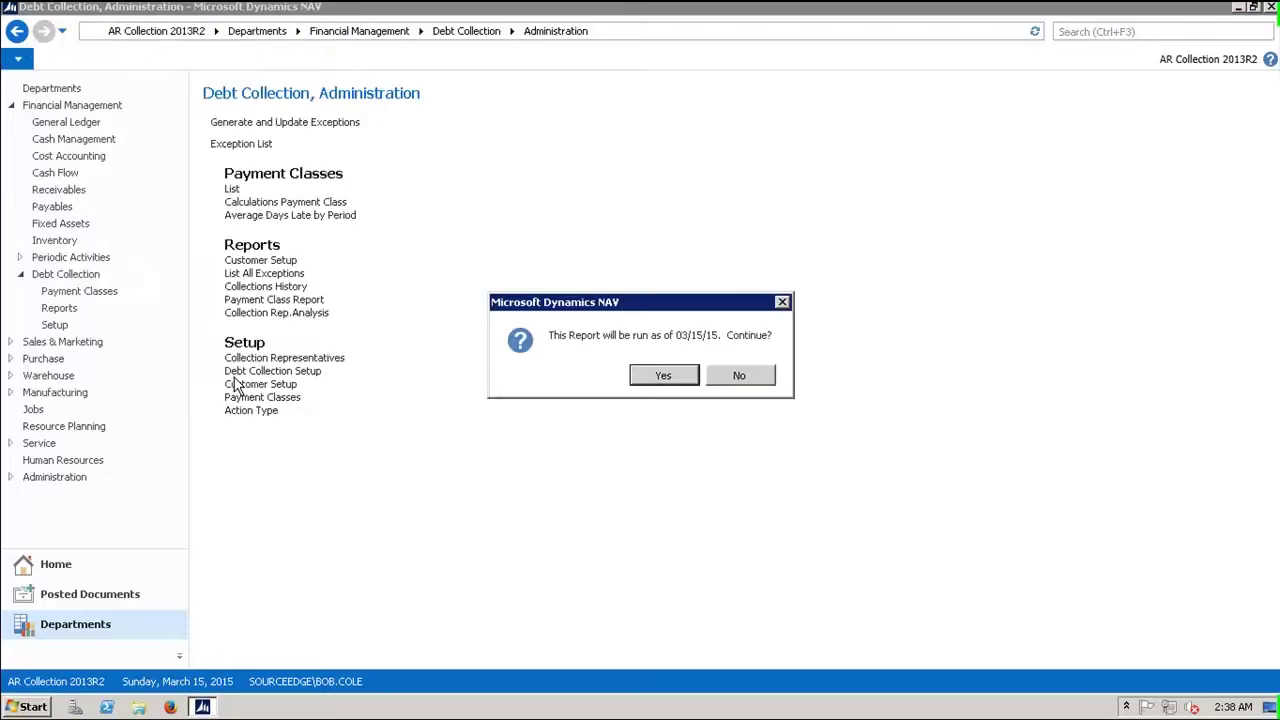
click(660, 377)
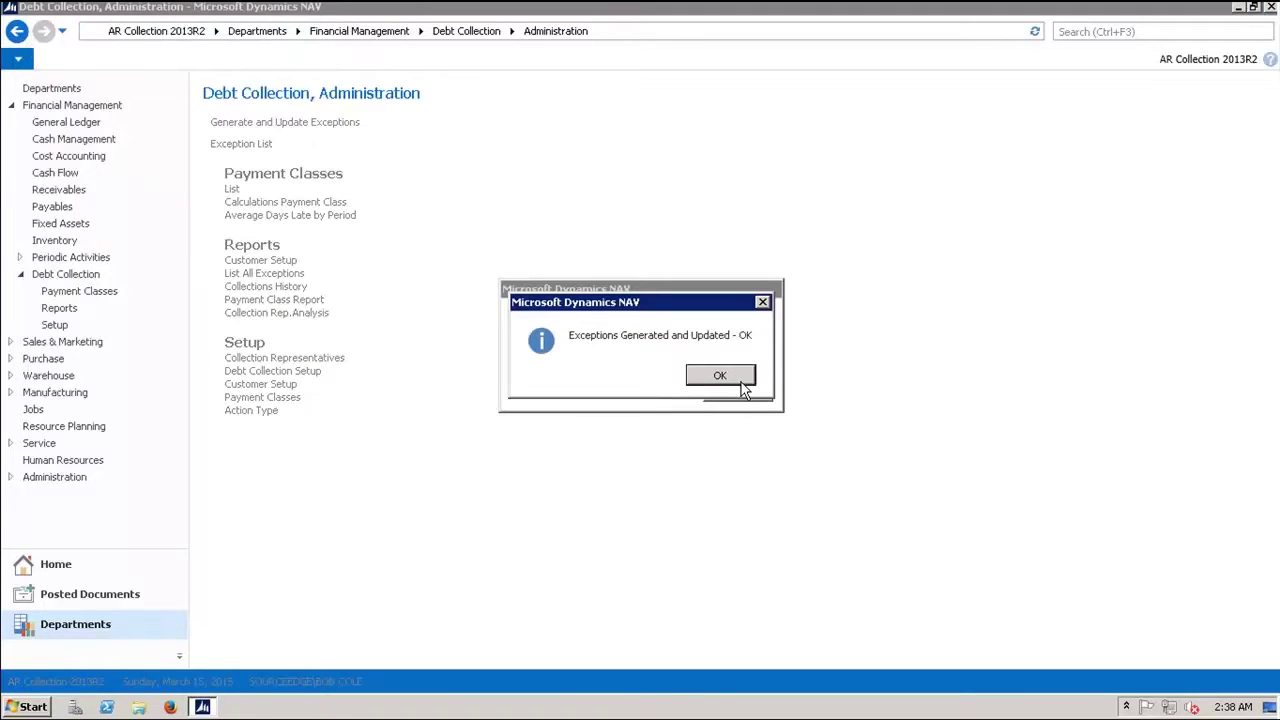
click(742, 384)
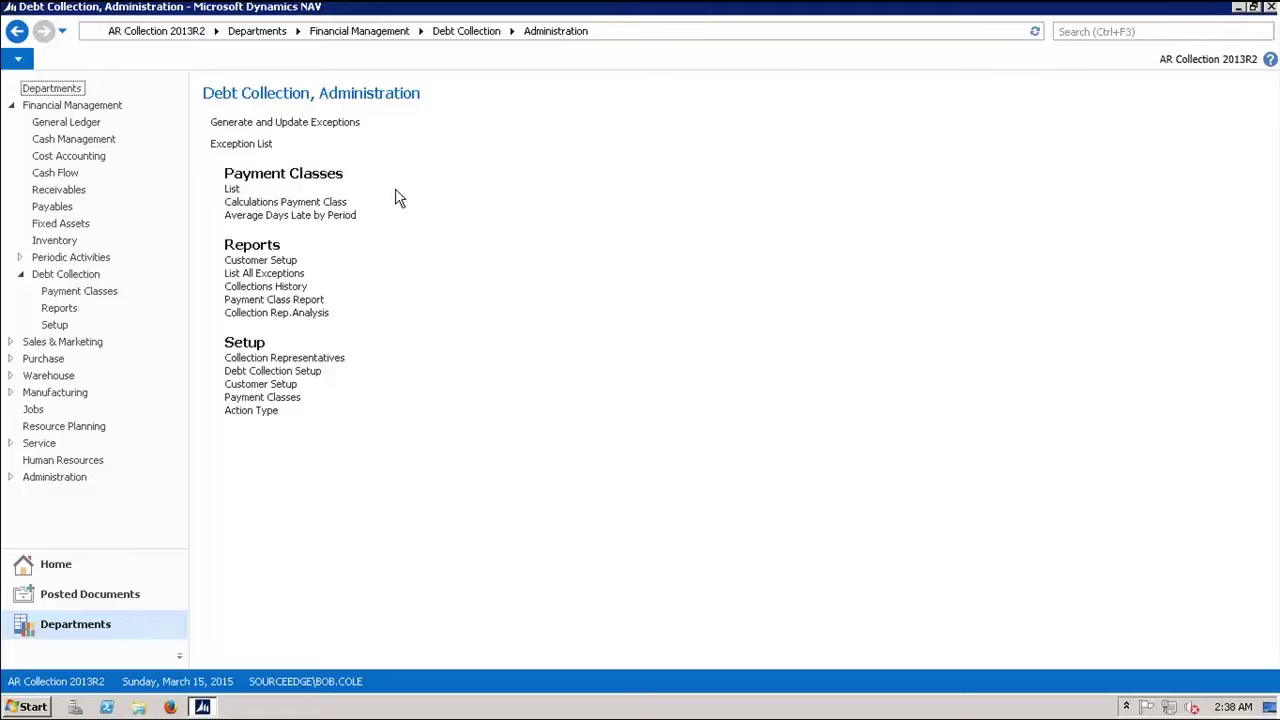
Review the Exception List for only your own exceptions, including the Short Pay, Write Off and Reason Code columns, and close it.
click(257, 147)
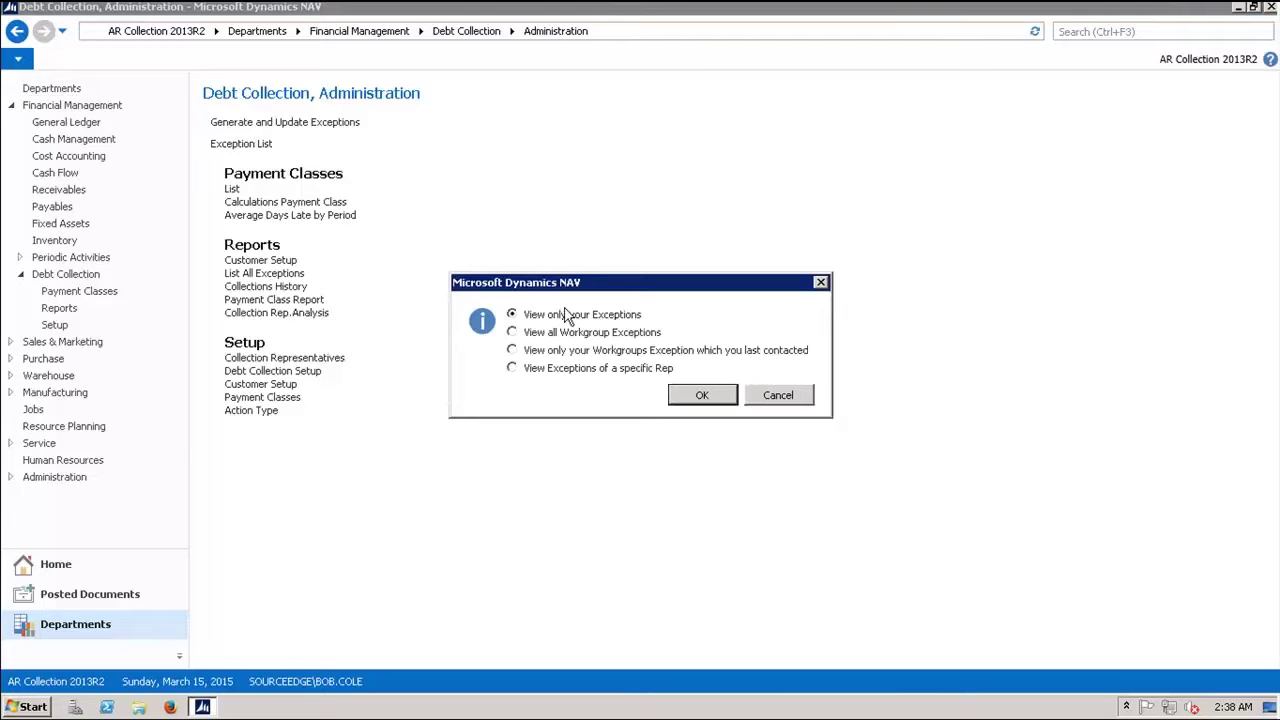
click(677, 396)
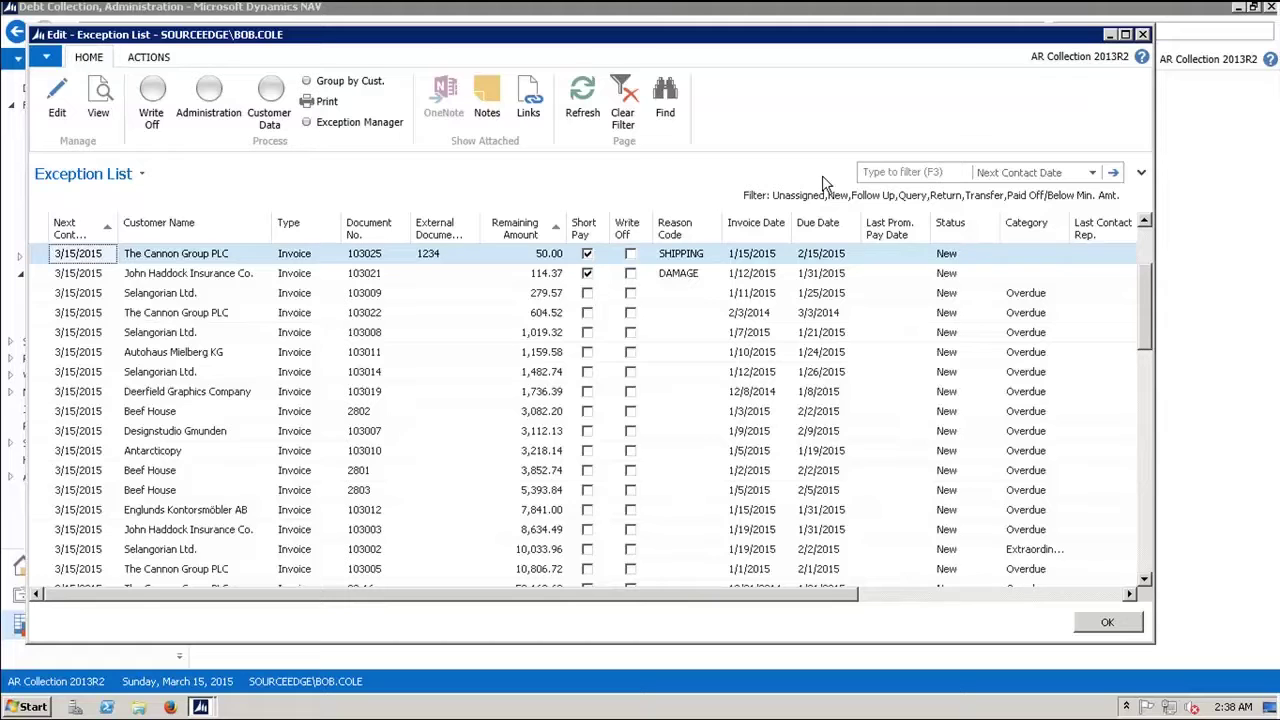
click(1141, 35)
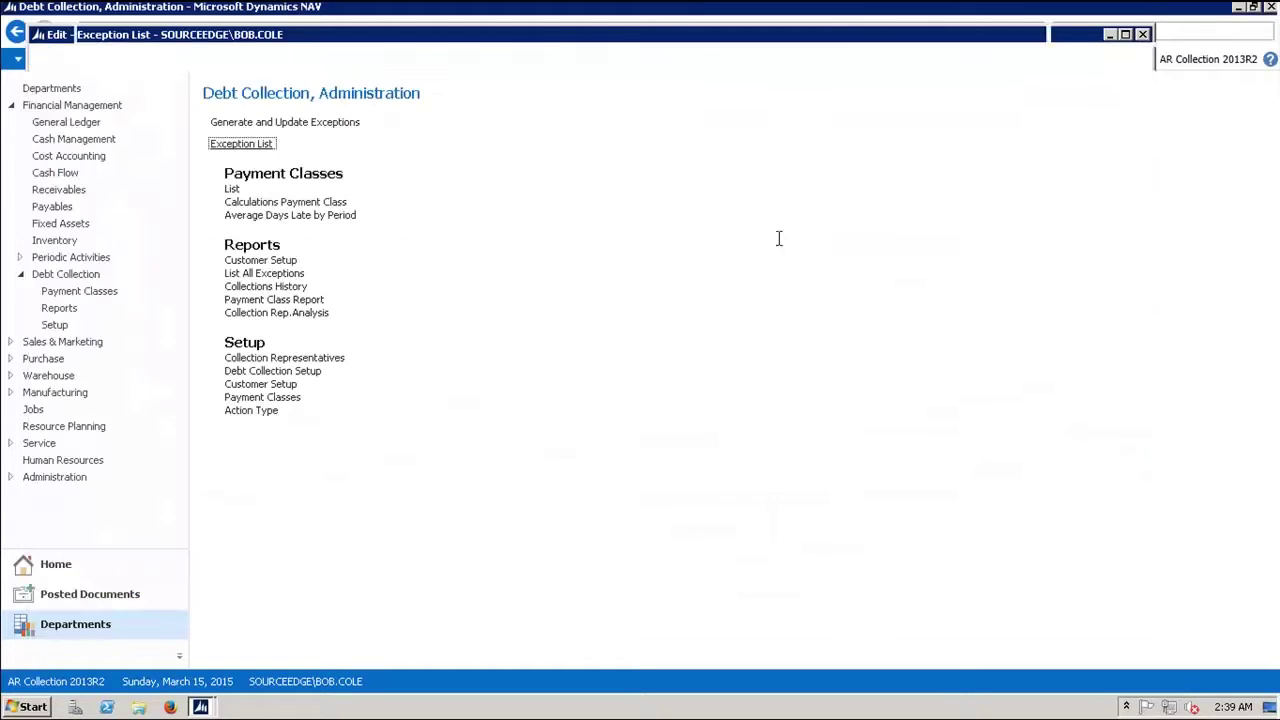
Turn off Allow Write Offs in the Debt Collection Setup and close the card.
click(285, 376)
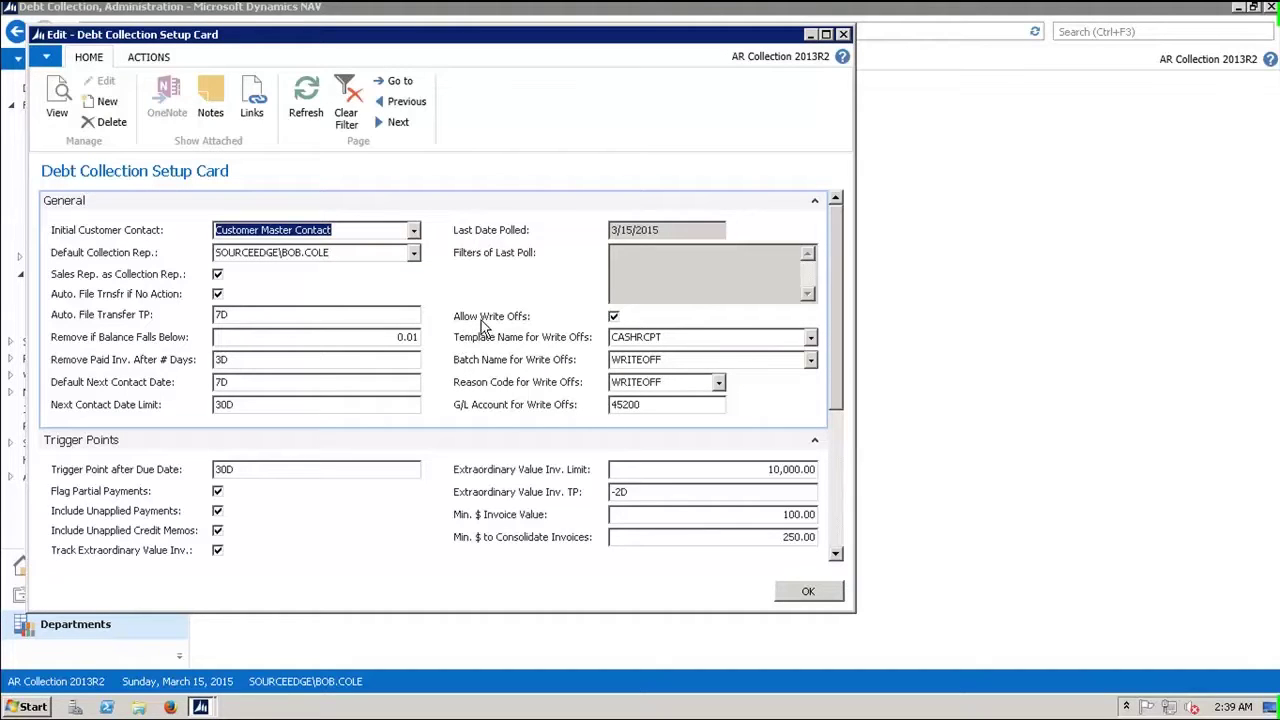
click(614, 320)
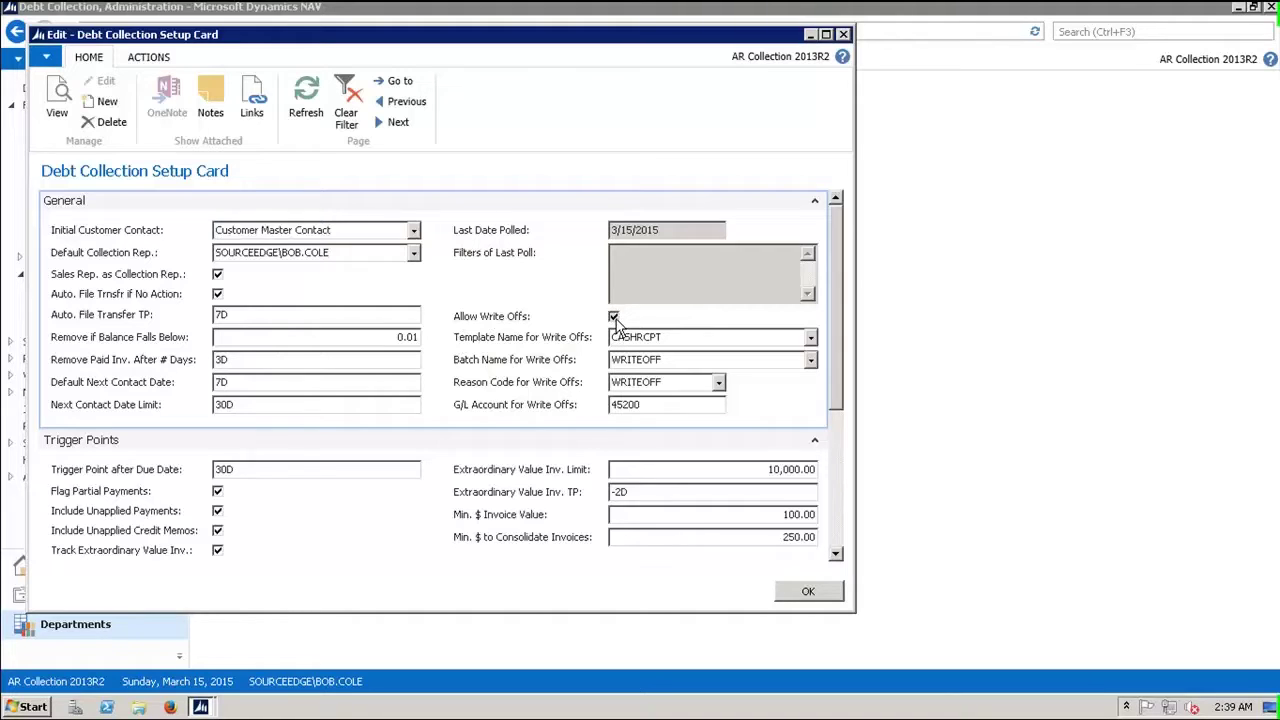
click(614, 318)
click(808, 591)
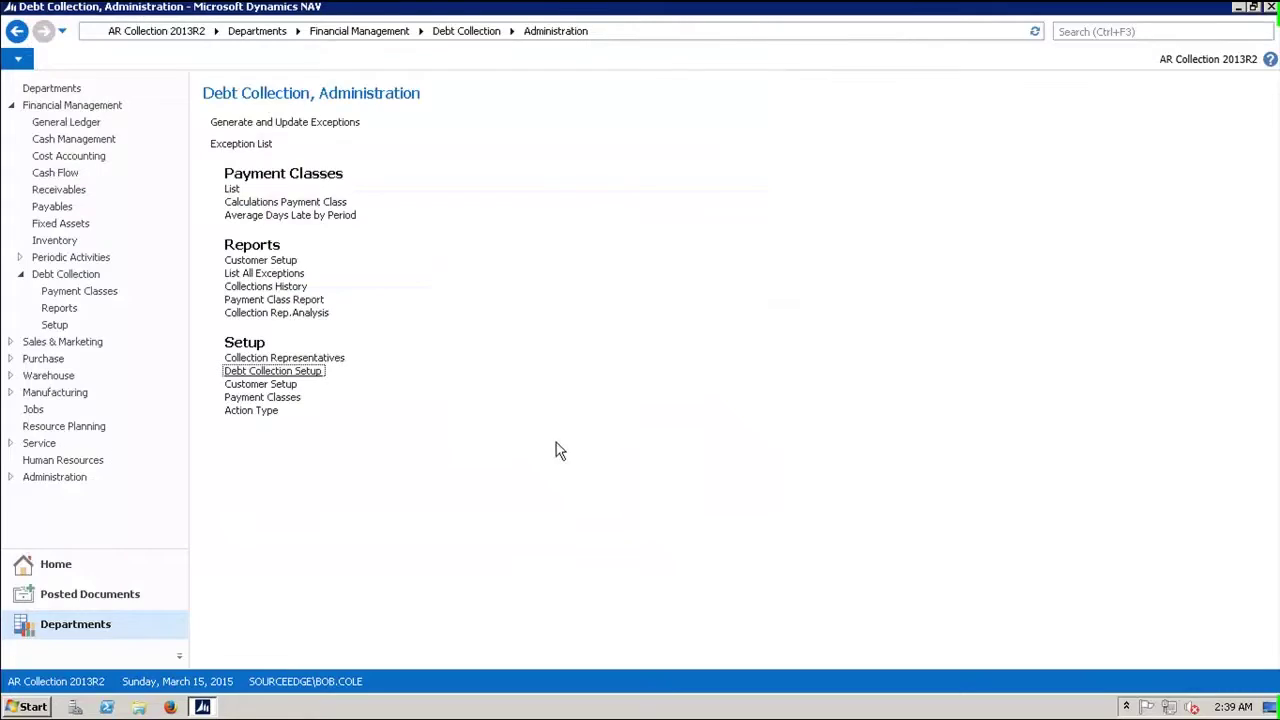
Check which columns the Exception List shows for only your own exceptions with write-offs disallowed, and close it.
click(262, 146)
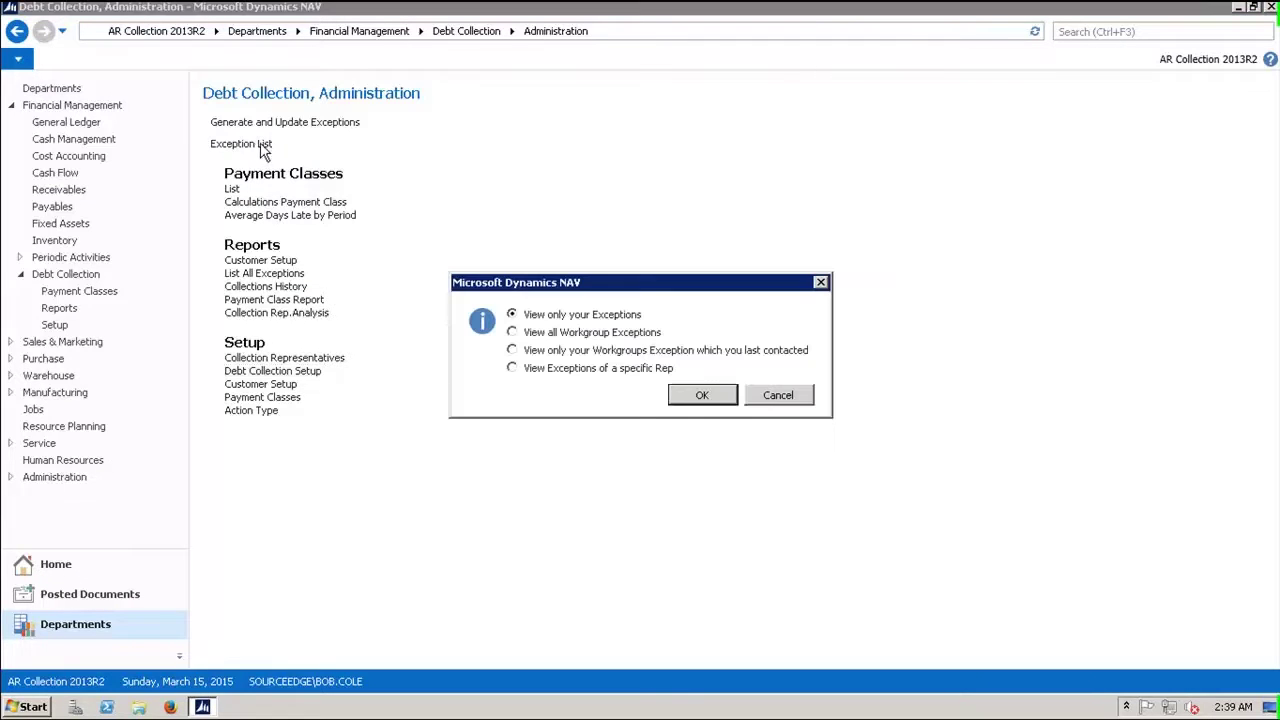
click(684, 402)
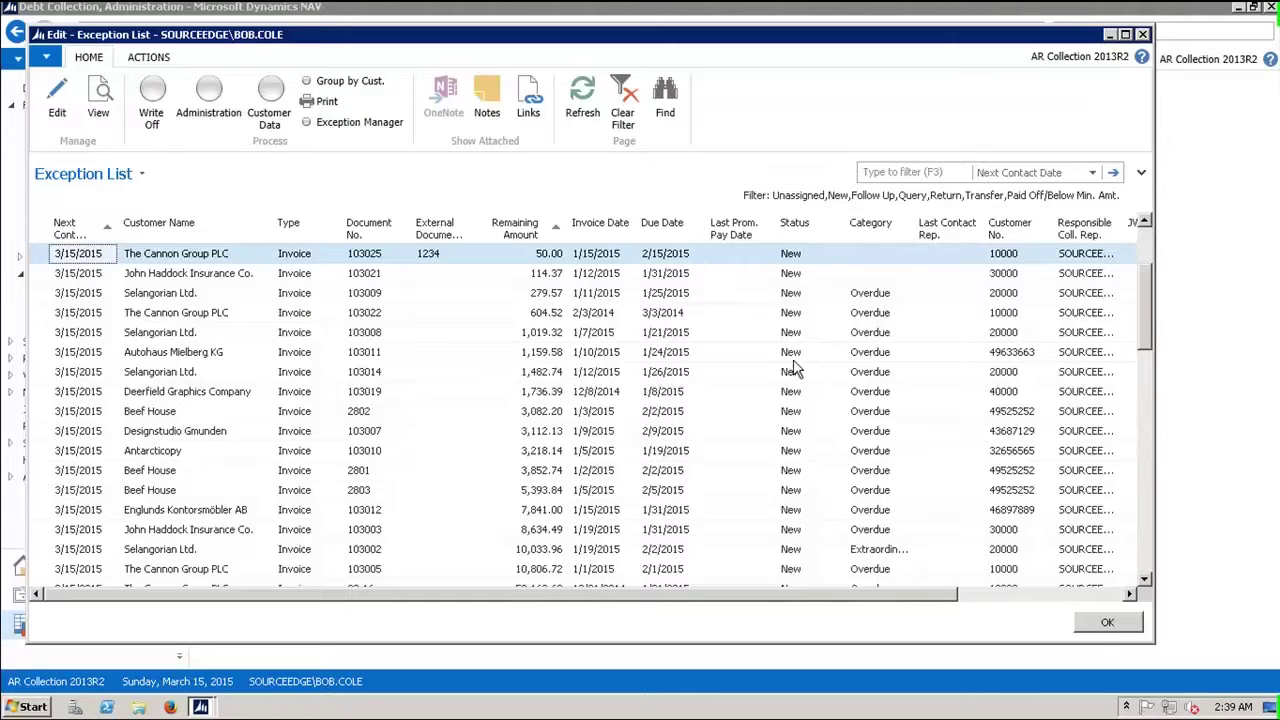
click(1106, 624)
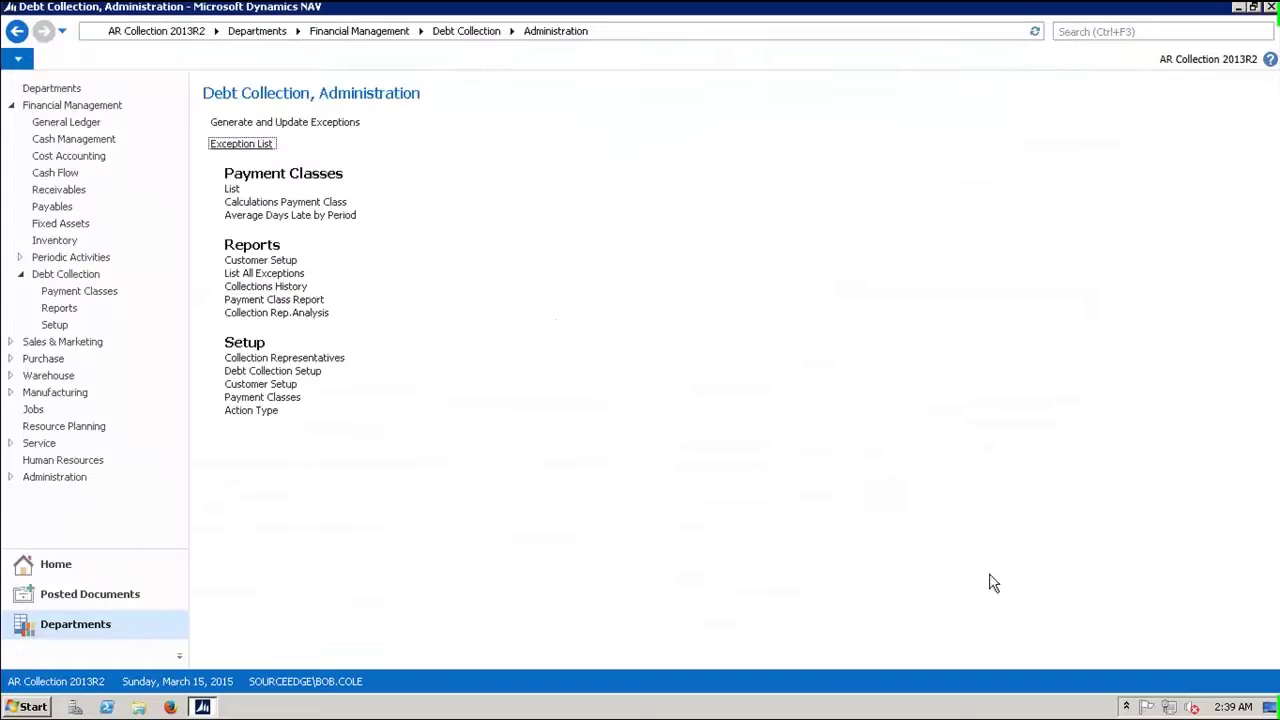
Check which columns the Exception List shows for all workgroup exceptions with write-offs disallowed, and close it.
click(249, 146)
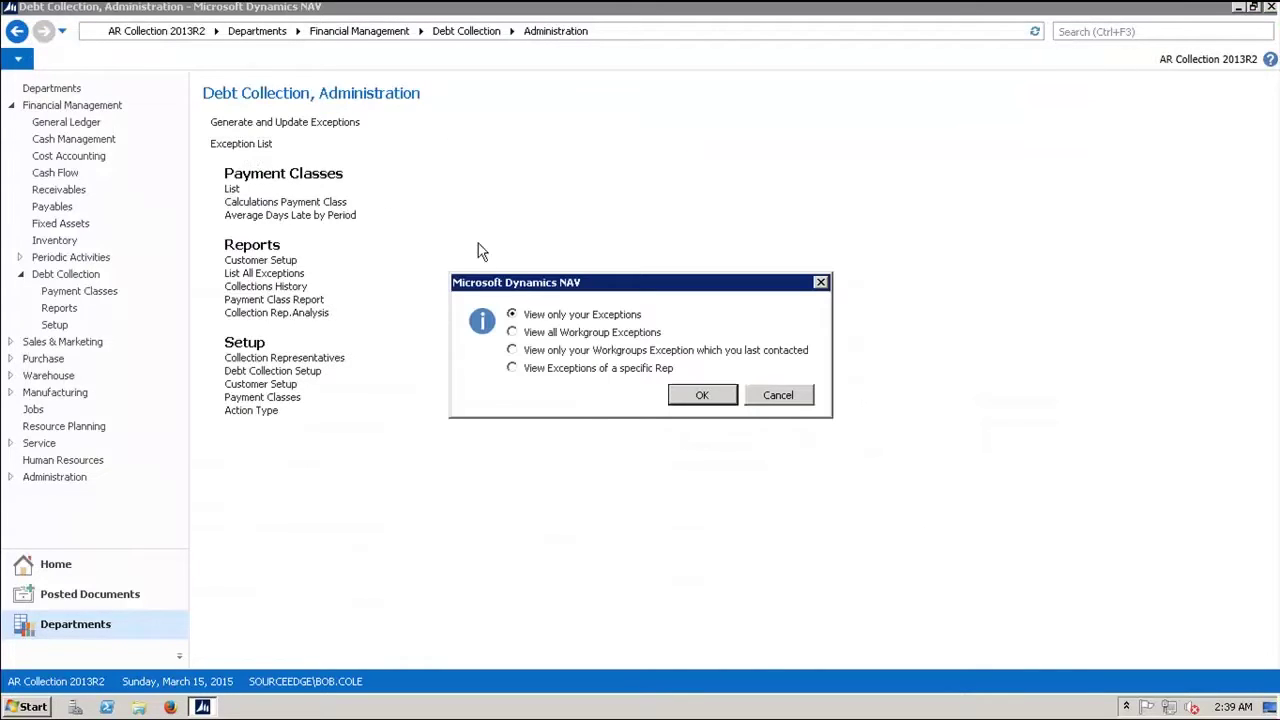
click(512, 332)
key(Return)
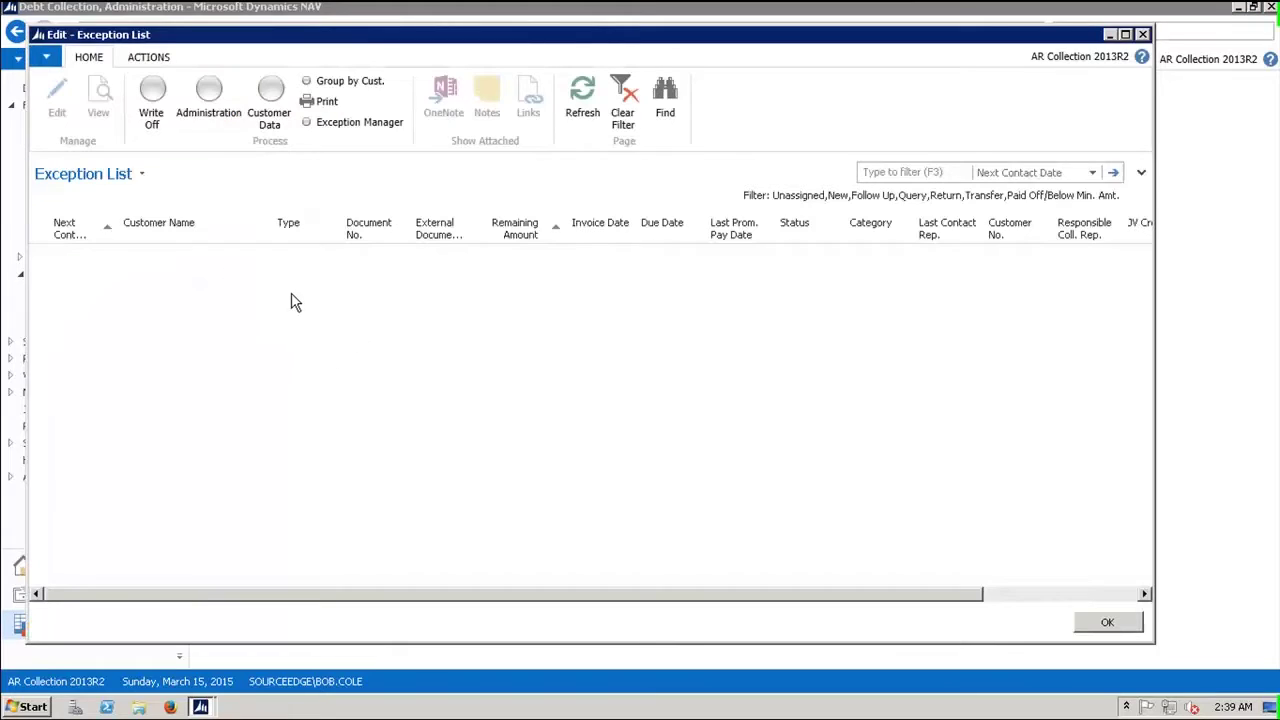
key(Escape)
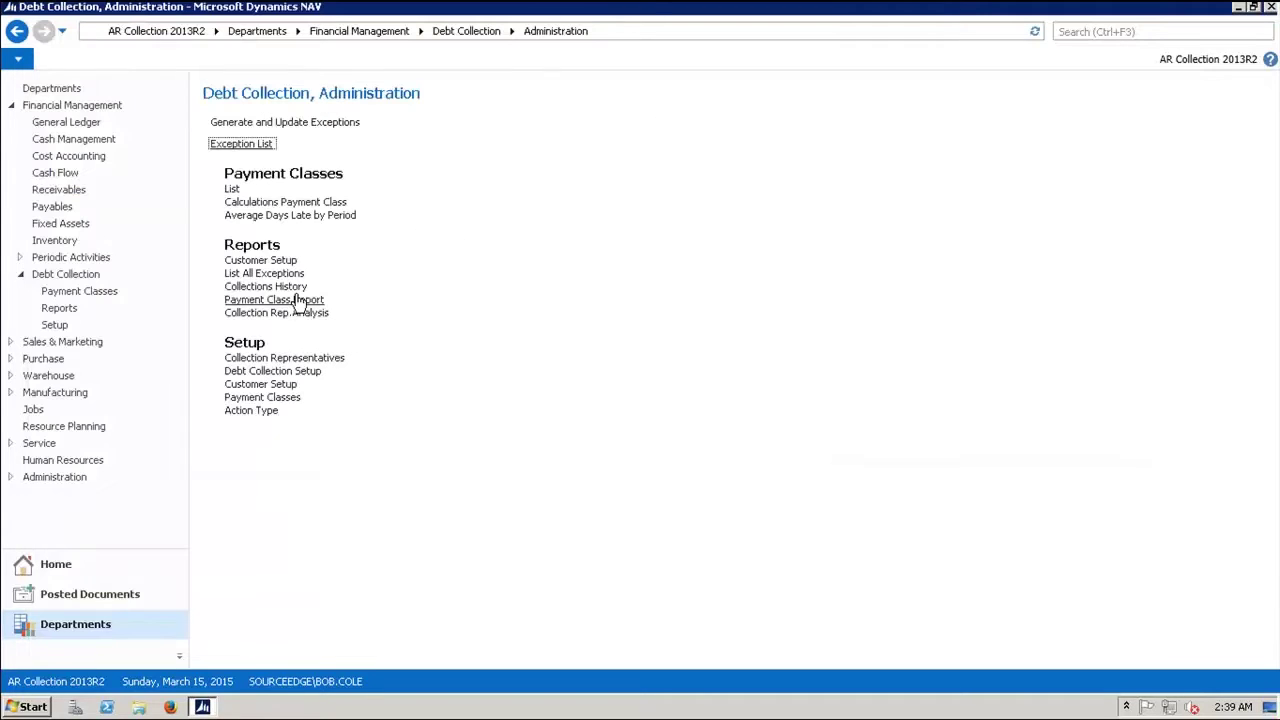
Turn on Allow Write Offs in the Debt Collection Setup, review the available write-off templates while keeping CASHRCPT, and close the card.
click(266, 373)
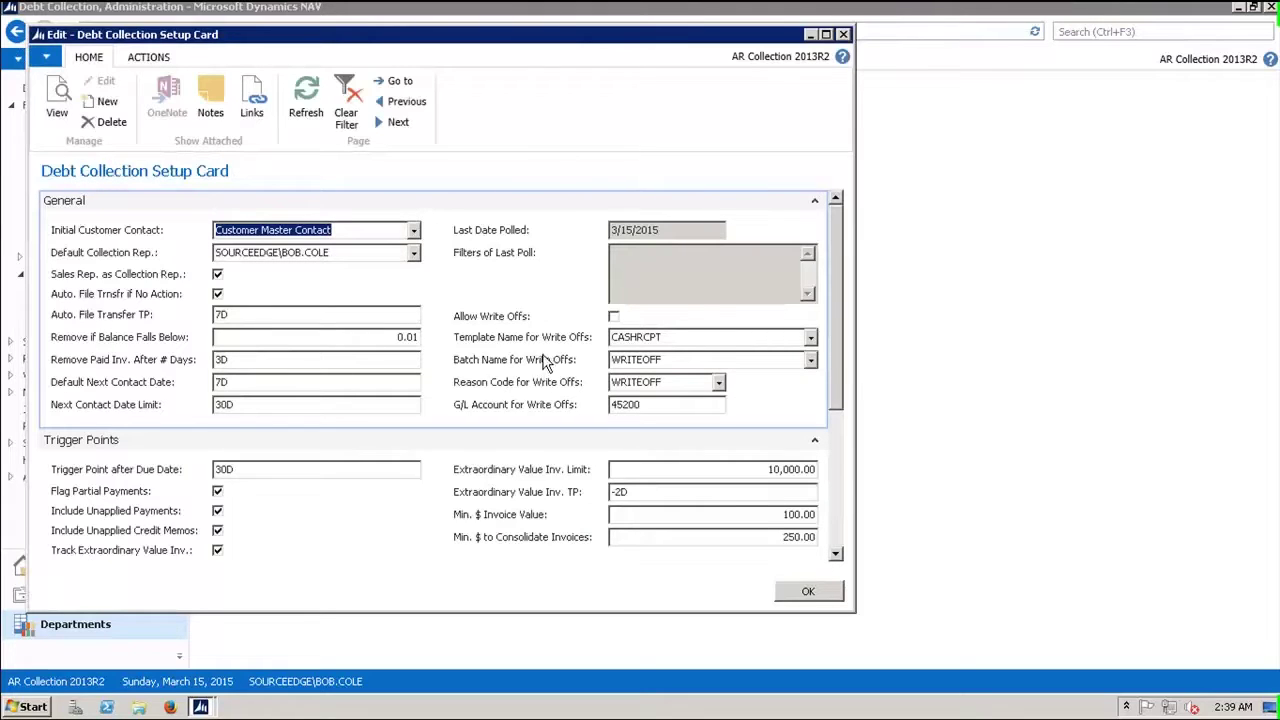
click(614, 320)
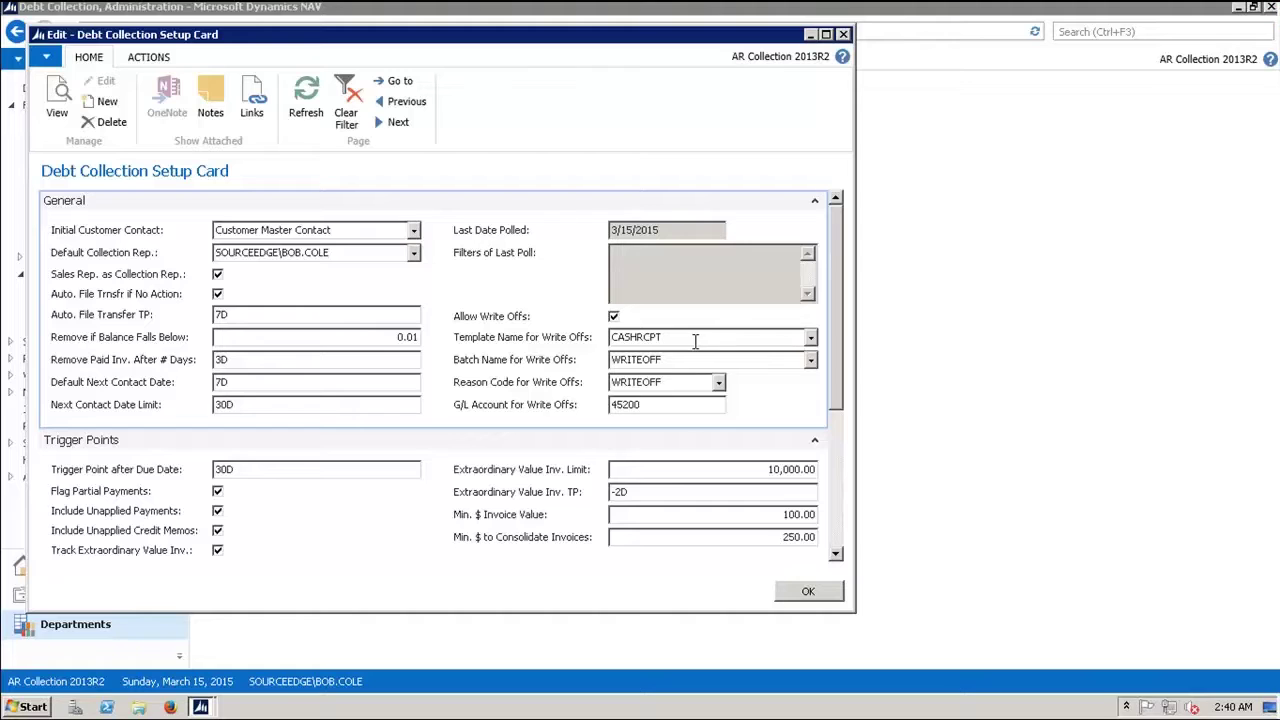
click(811, 337)
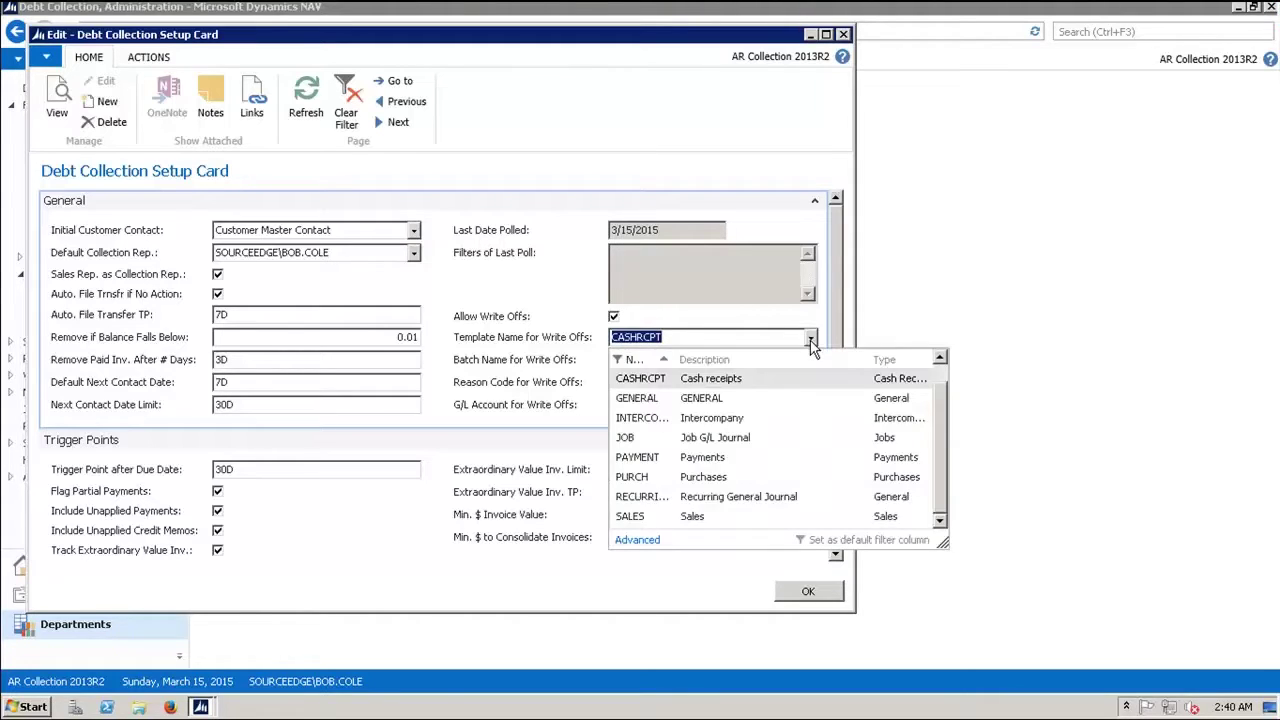
click(811, 339)
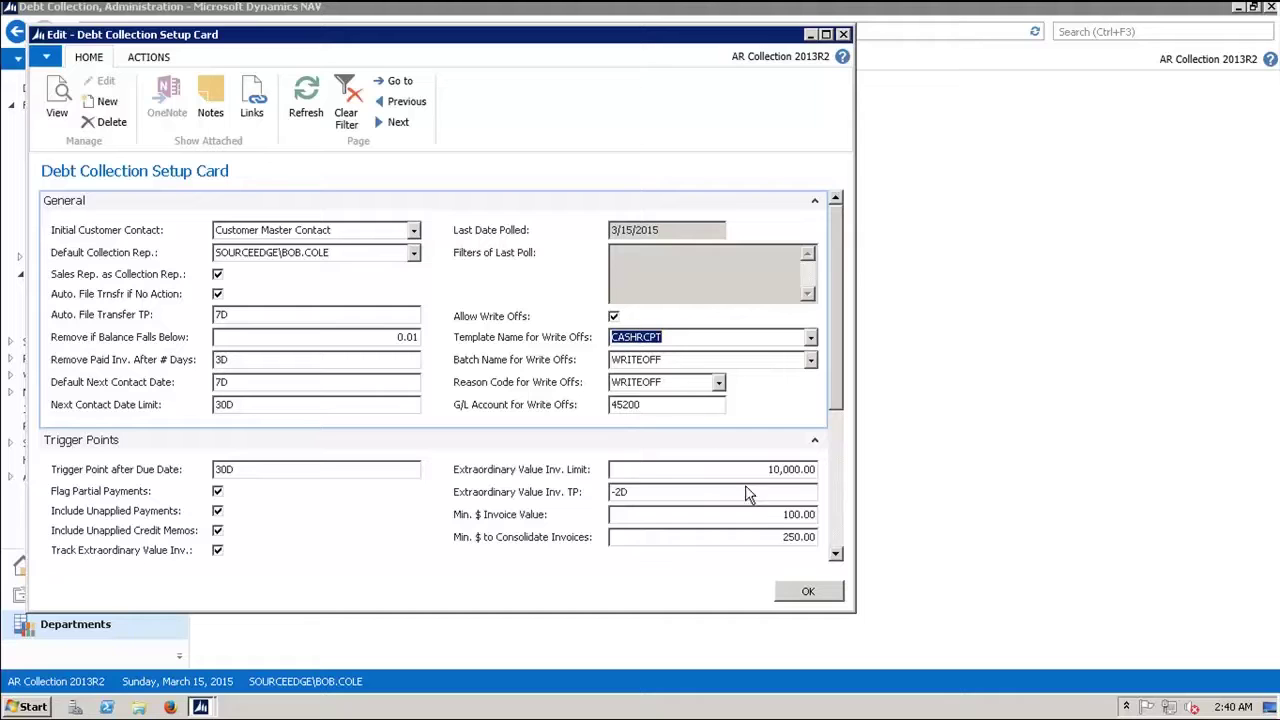
click(810, 591)
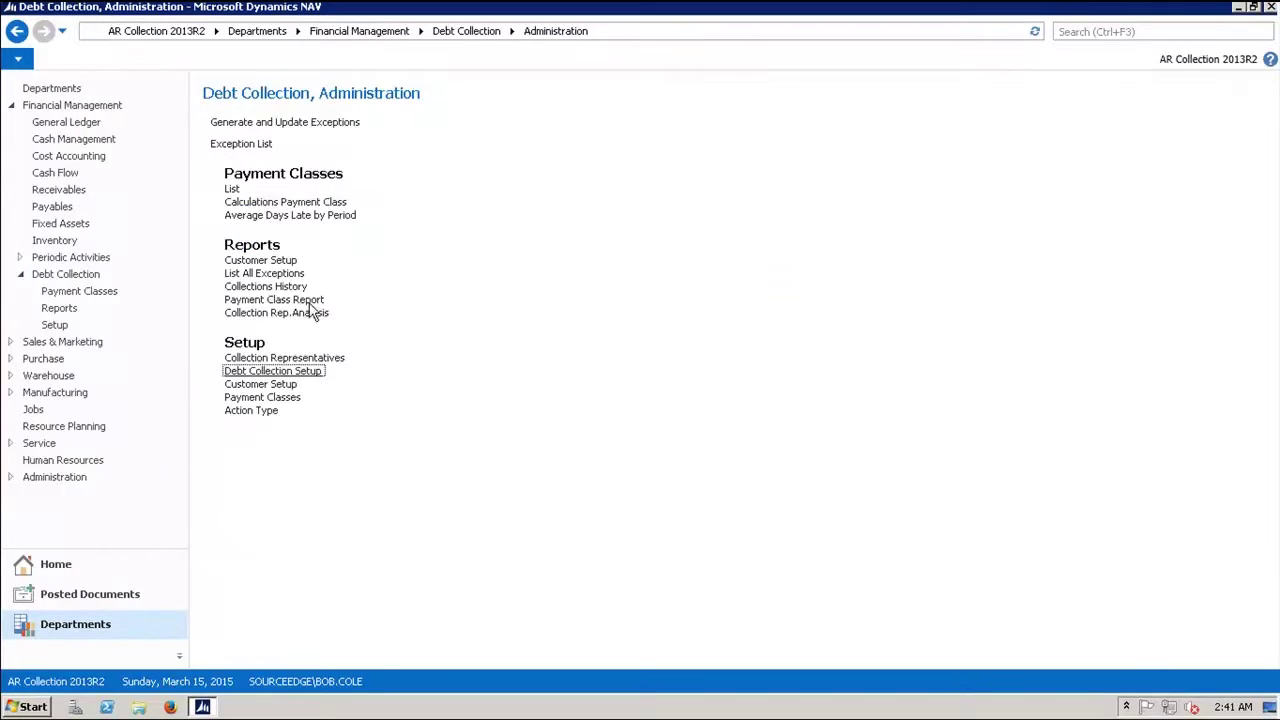
Open the Exception List for only your own exceptions and filter it to Short Pay equal to yes.
click(246, 150)
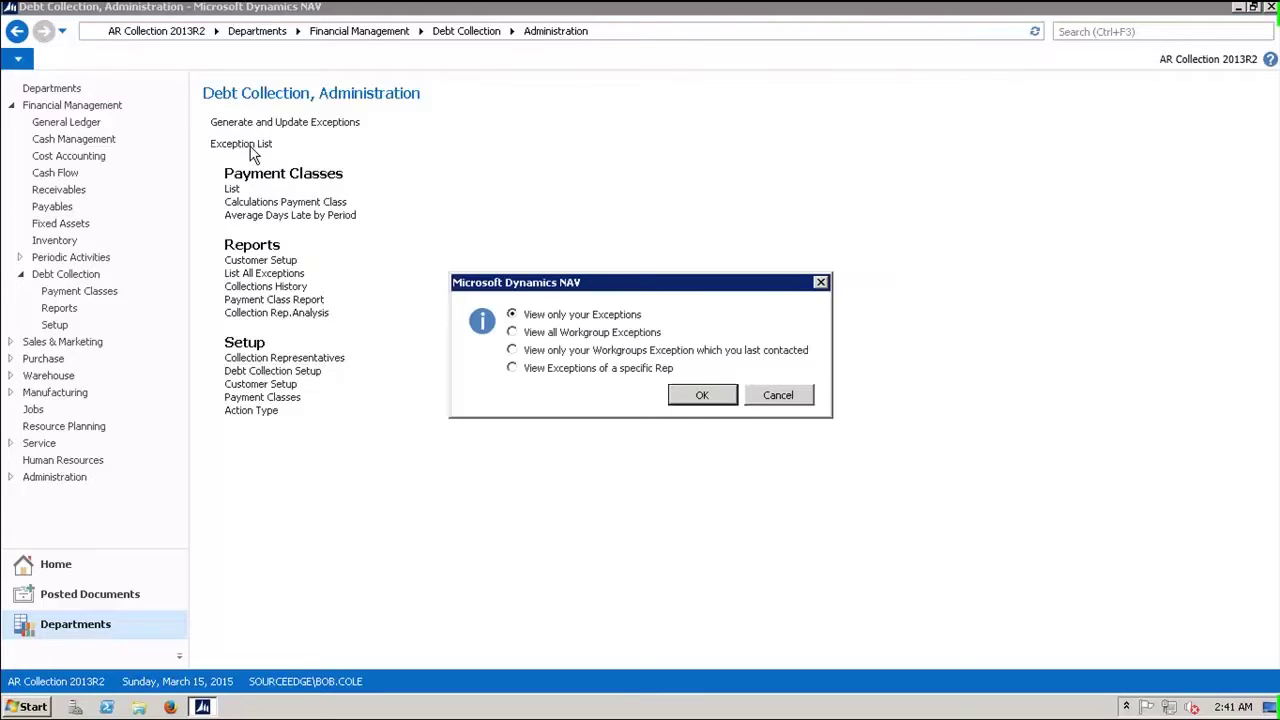
click(700, 397)
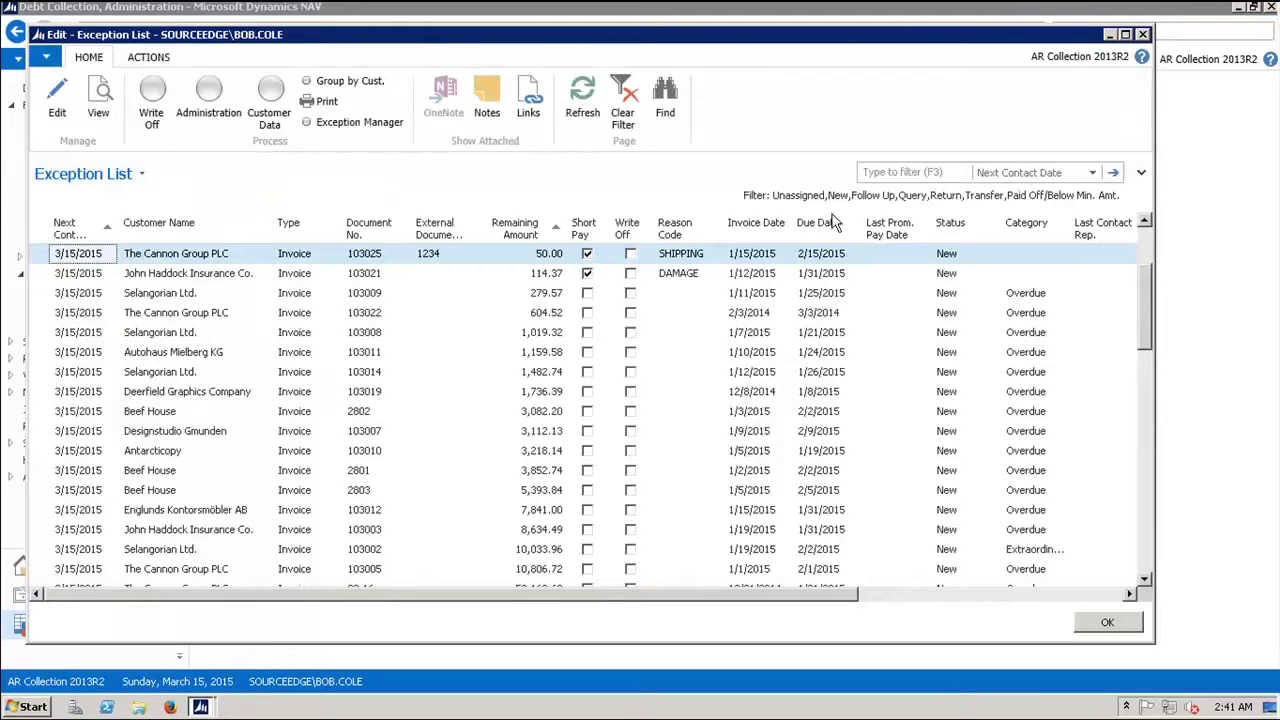
click(1000, 180)
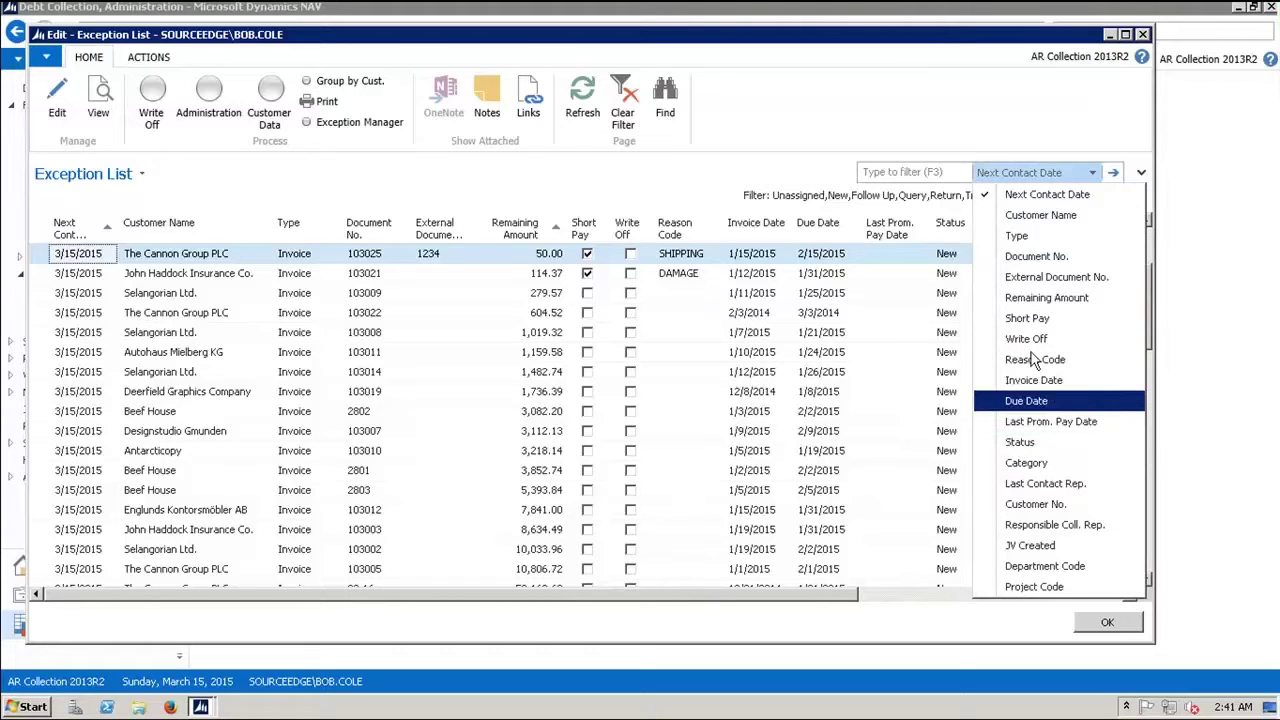
click(993, 324)
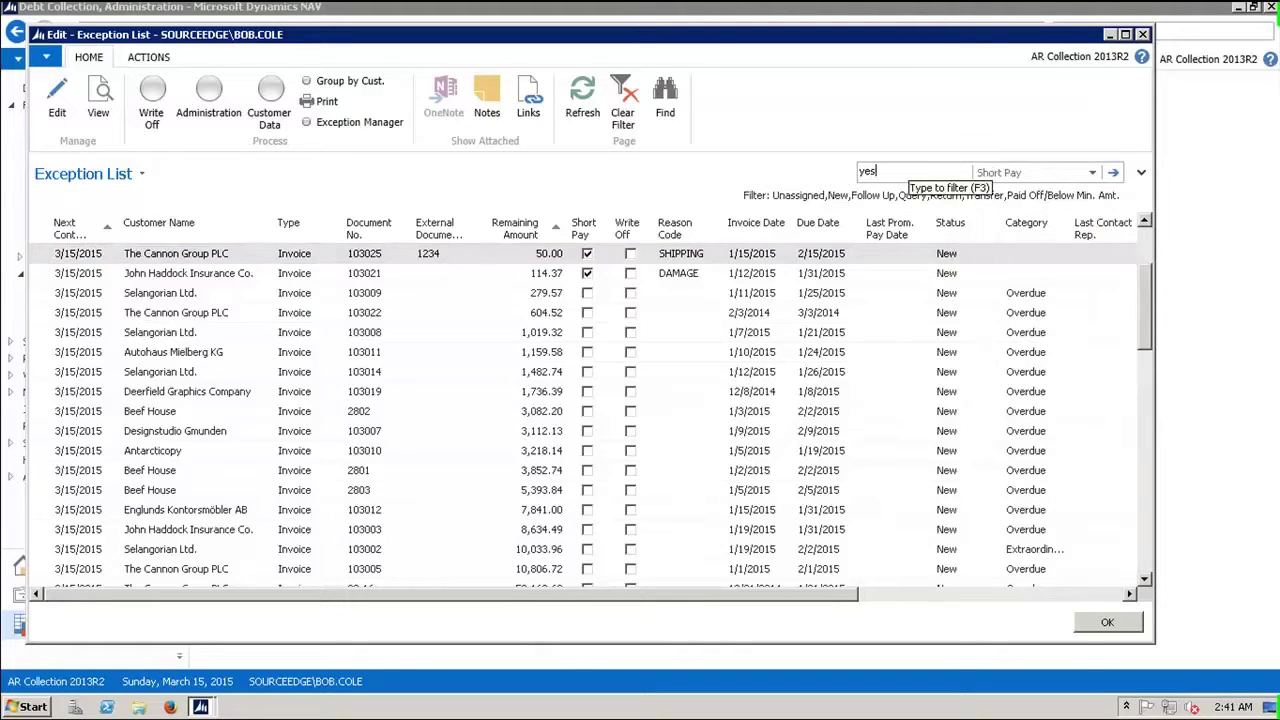
key(Return)
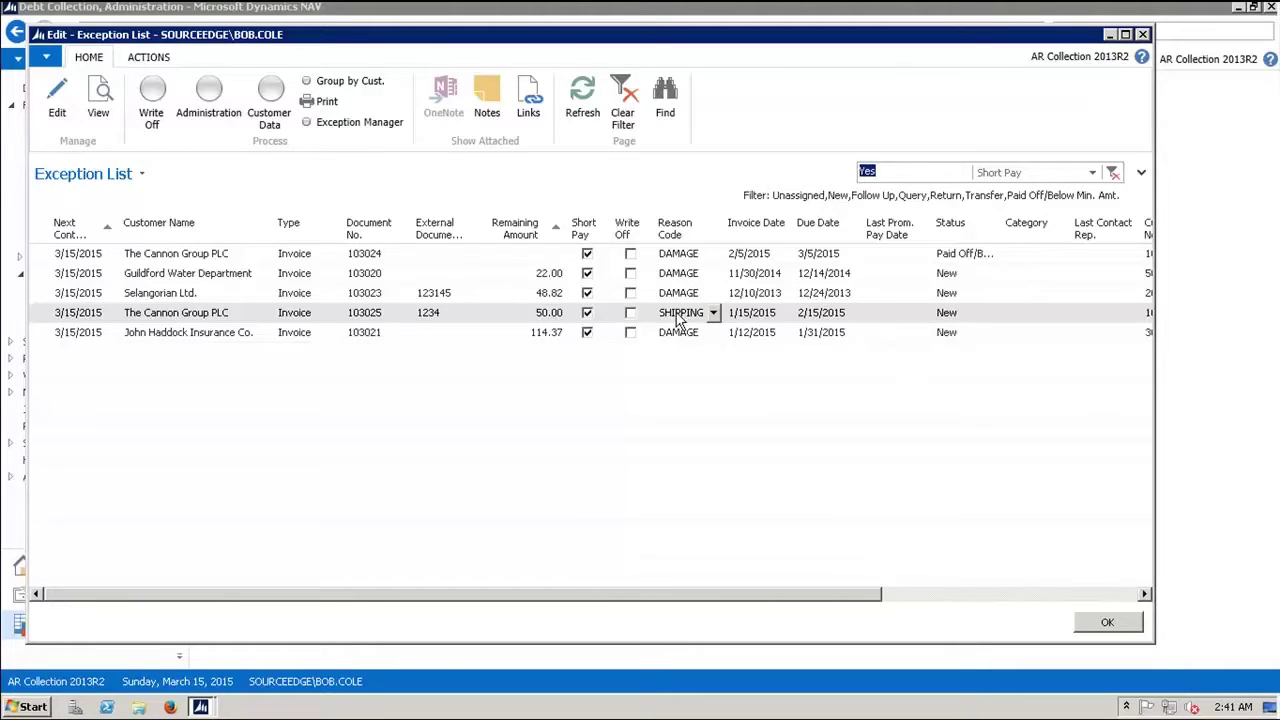
Mark Guildford Water Department invoice 103020 and The Cannon Group PLC invoice 103025 for write-off, create their journal entries, and close the list.
click(630, 275)
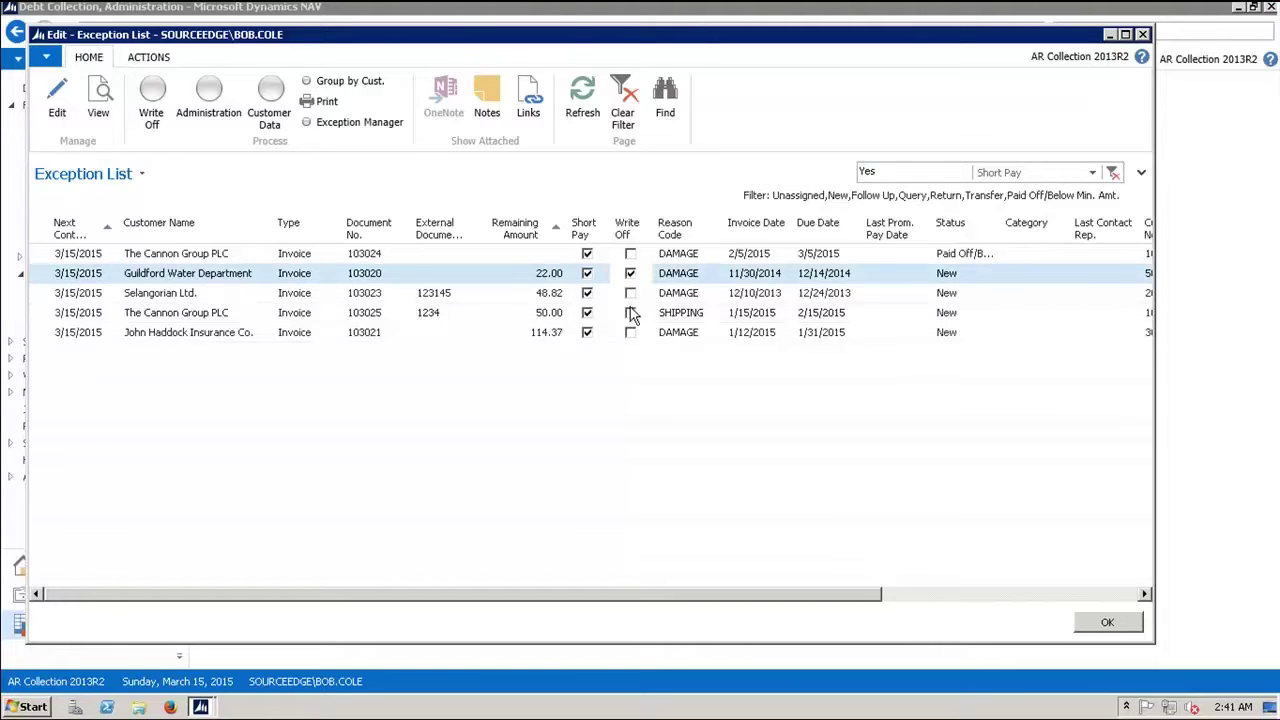
click(630, 314)
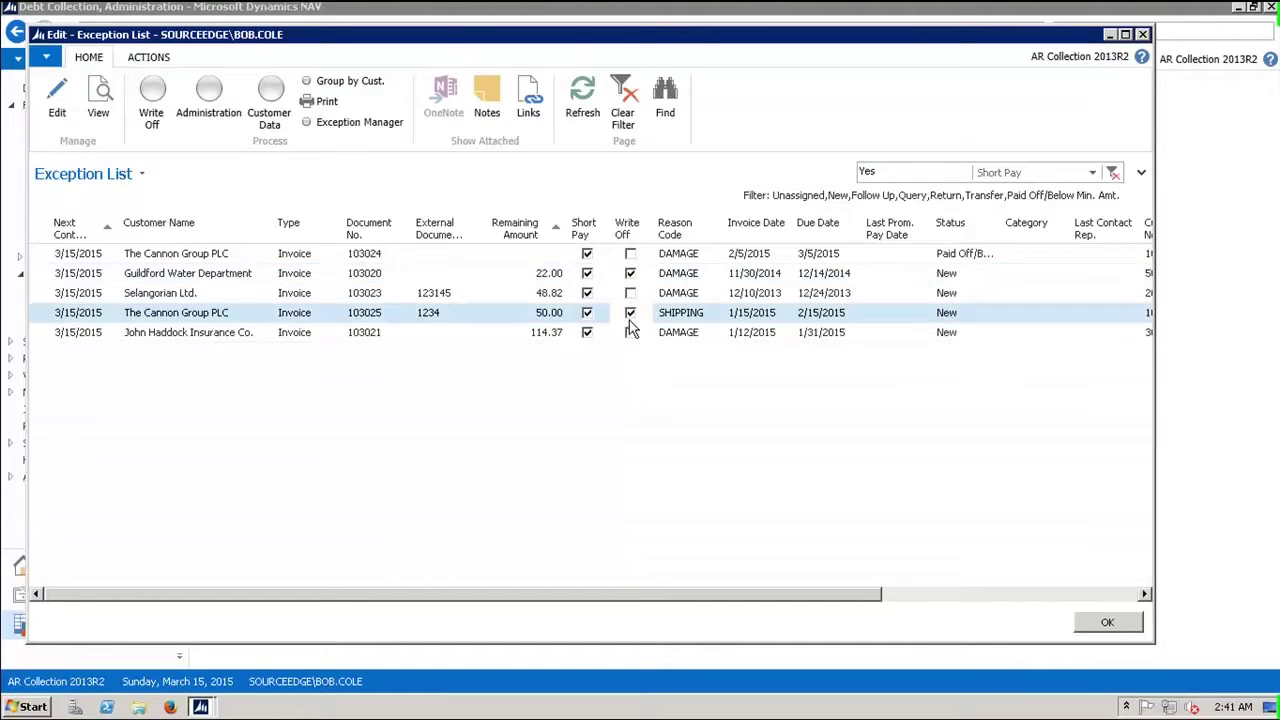
click(153, 102)
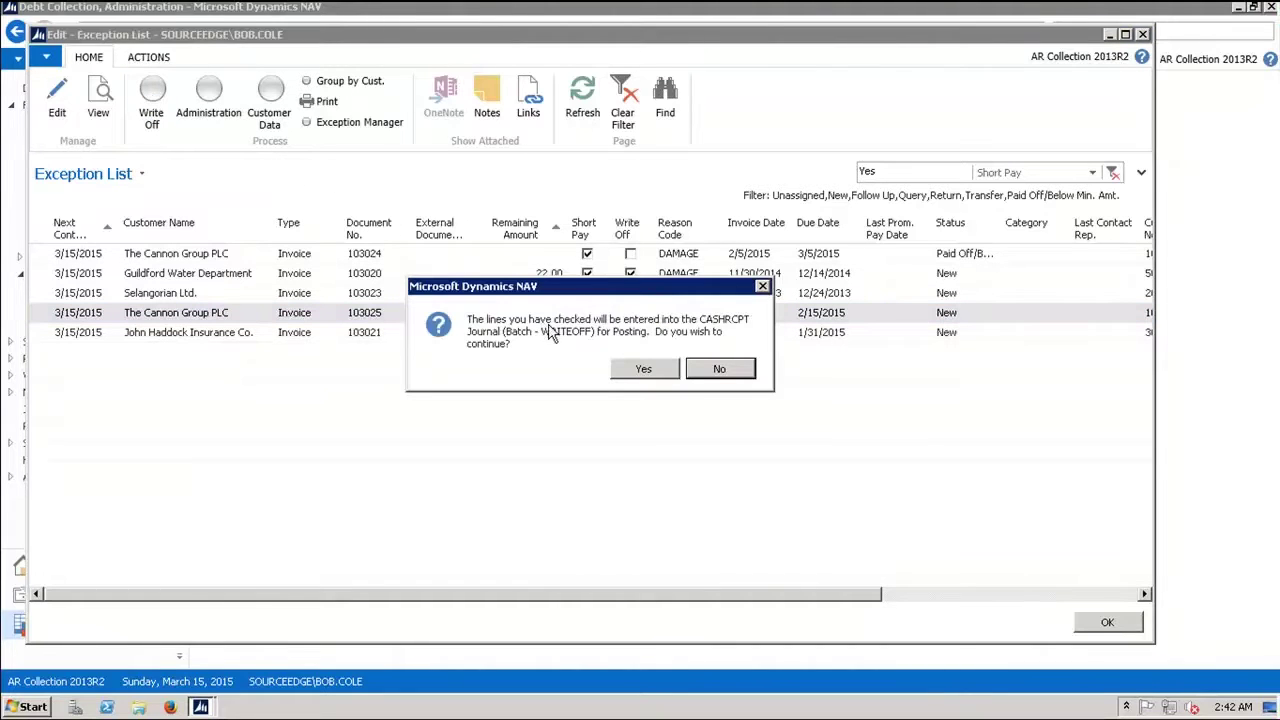
click(644, 370)
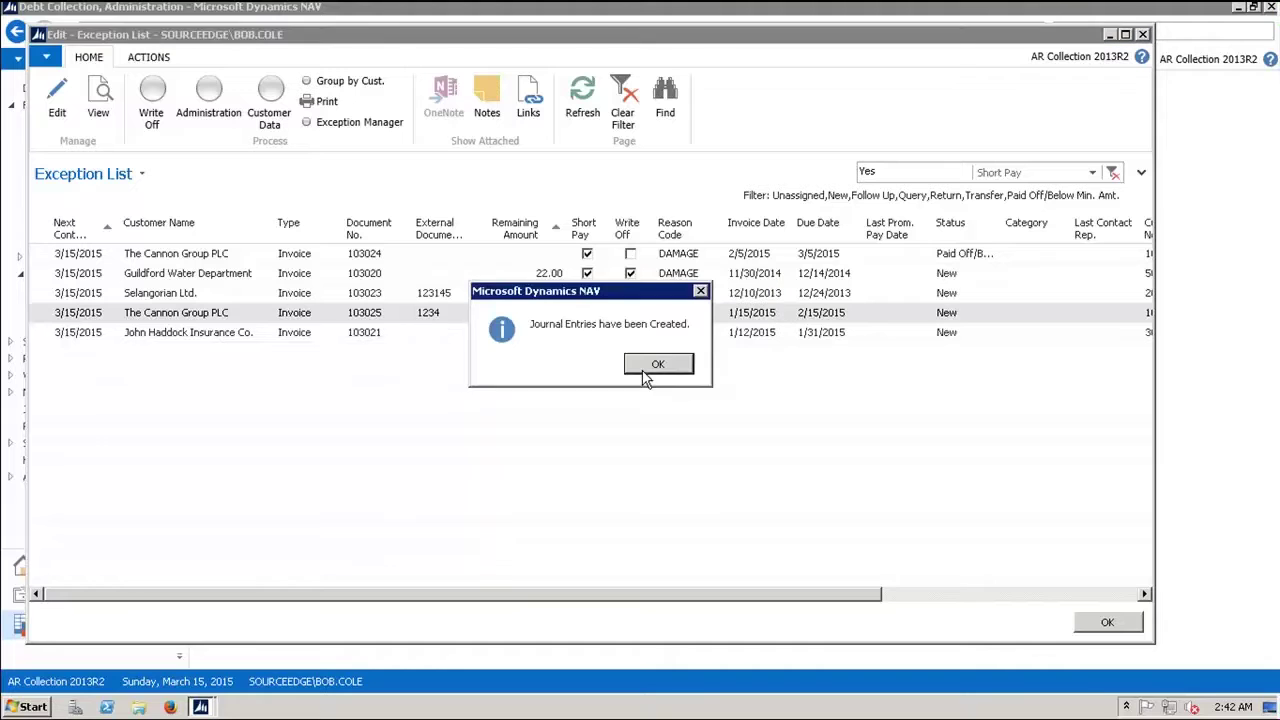
click(648, 368)
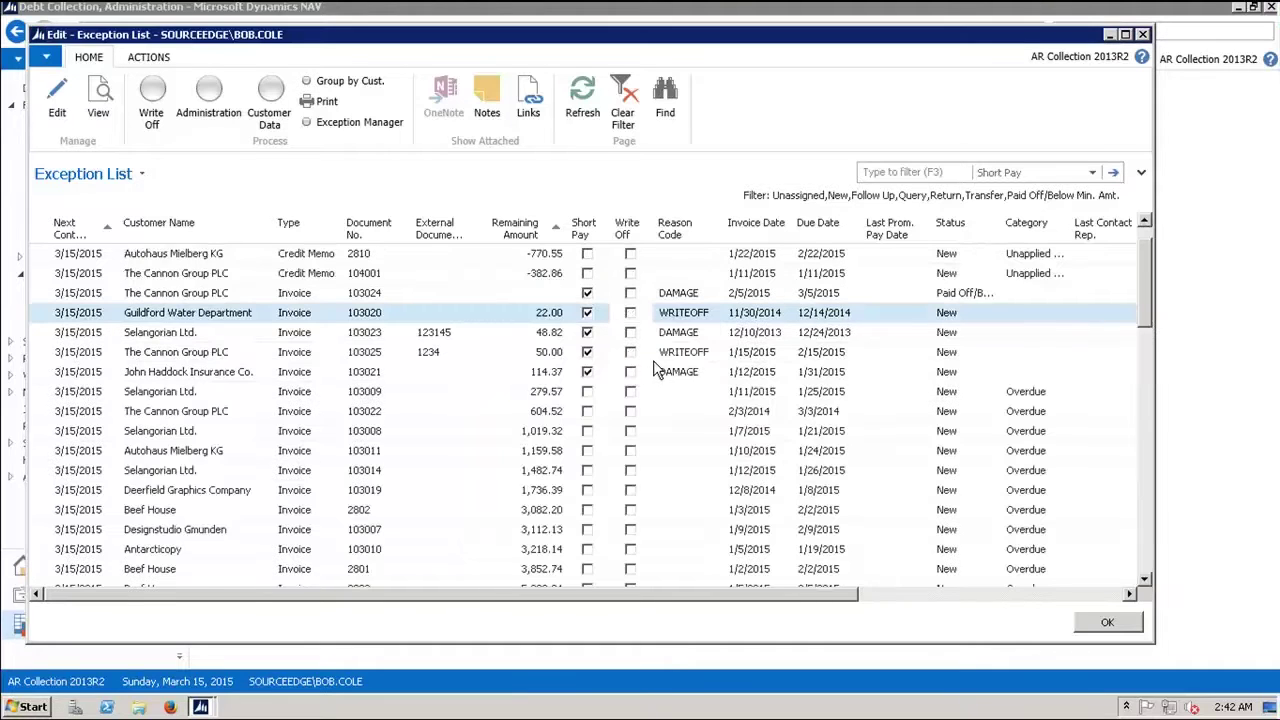
key(Escape)
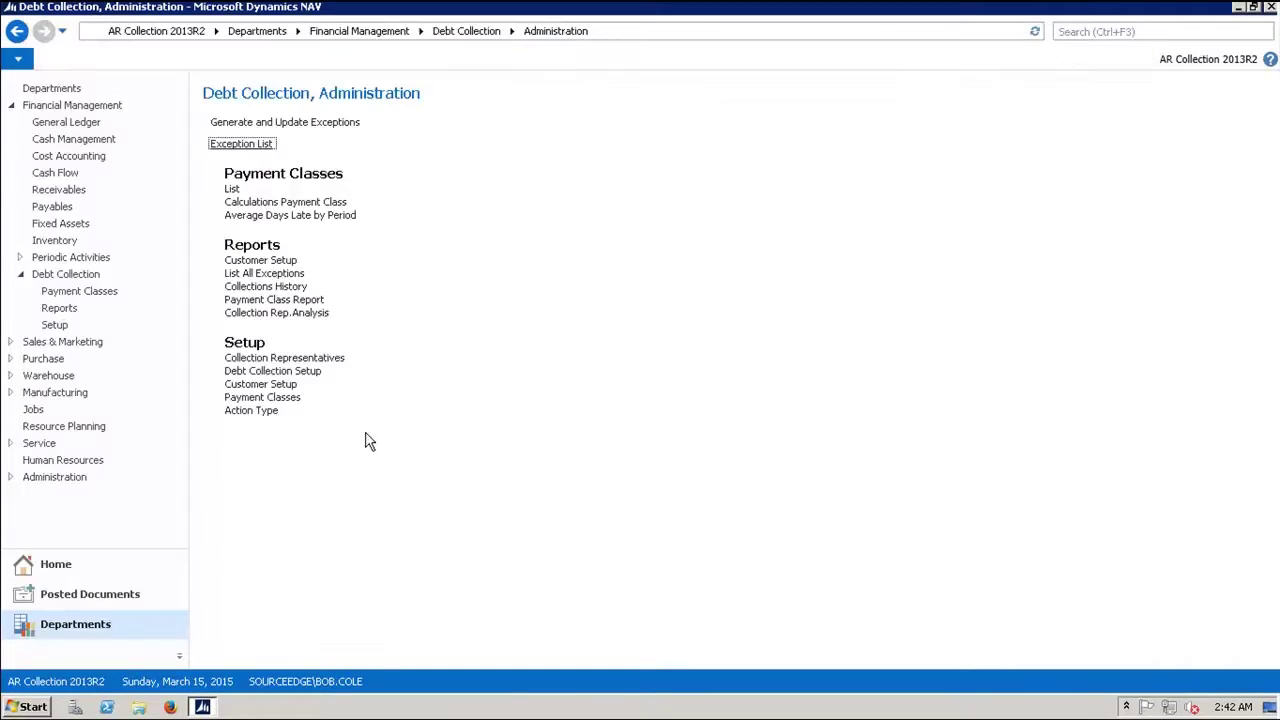
Open the Cash Receipt Journal in Cash Management and switch it to the WRITEOFF batch.
click(76, 145)
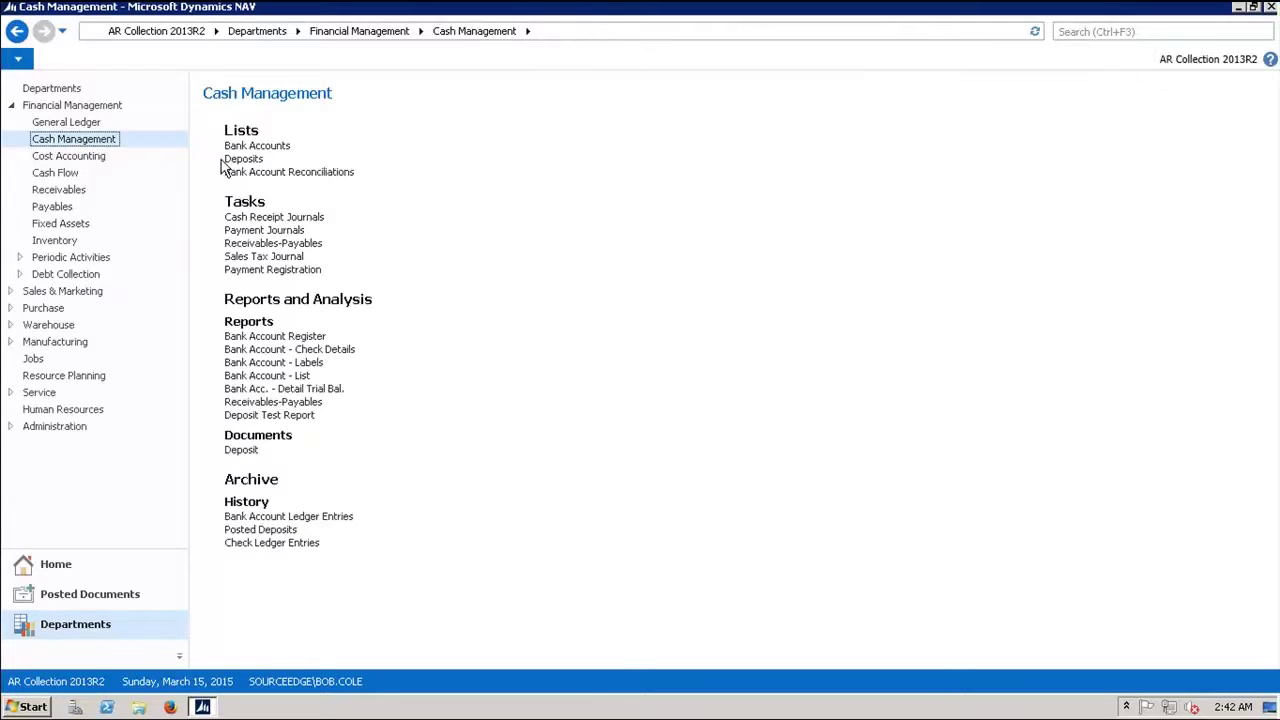
click(252, 216)
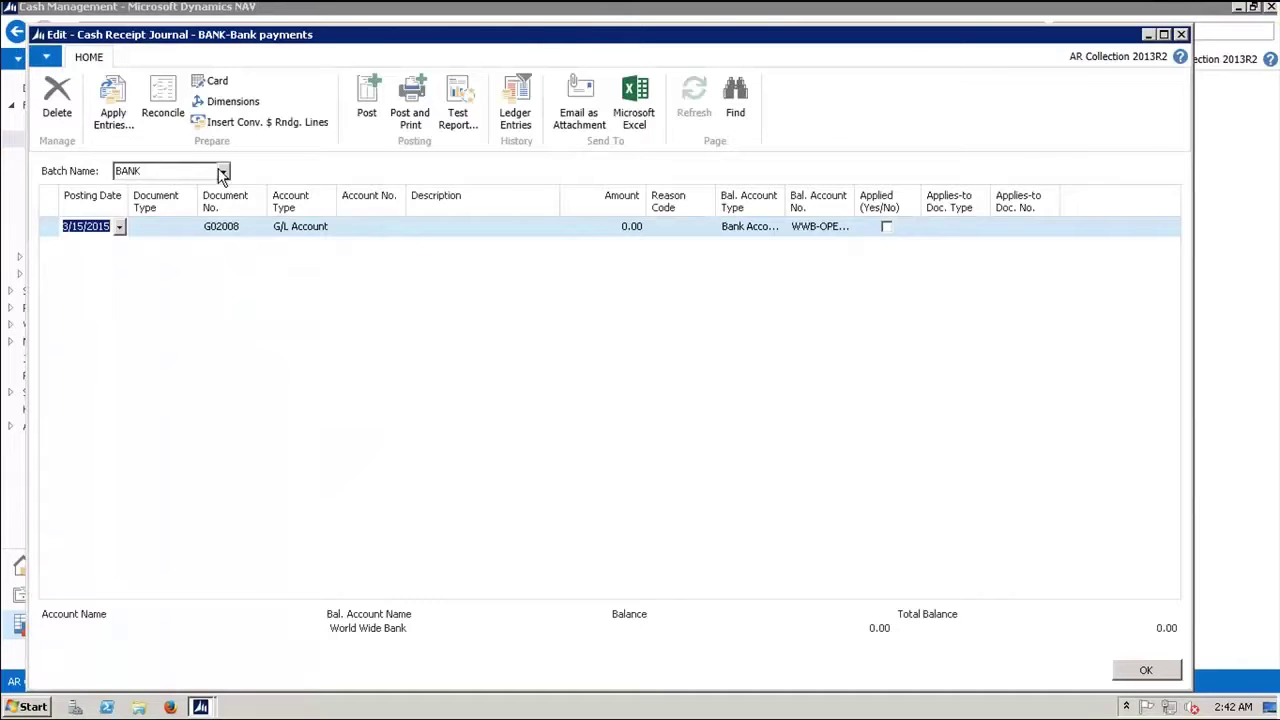
click(226, 171)
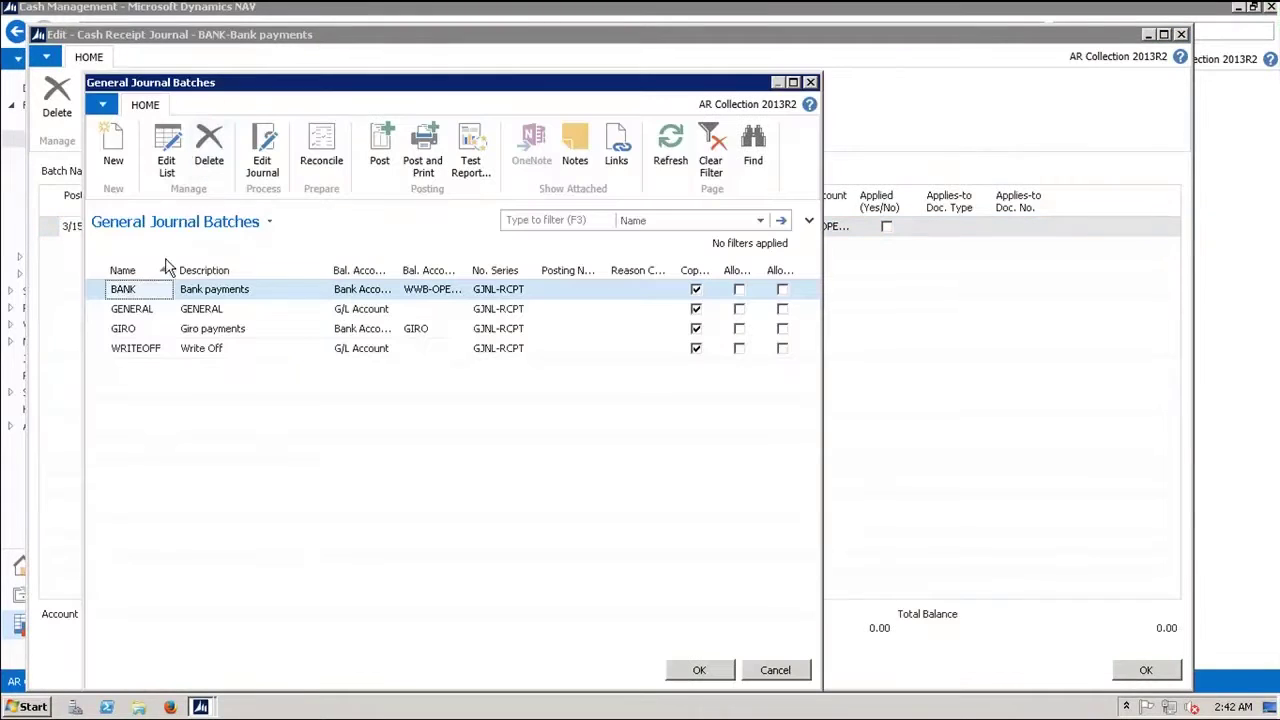
click(155, 352)
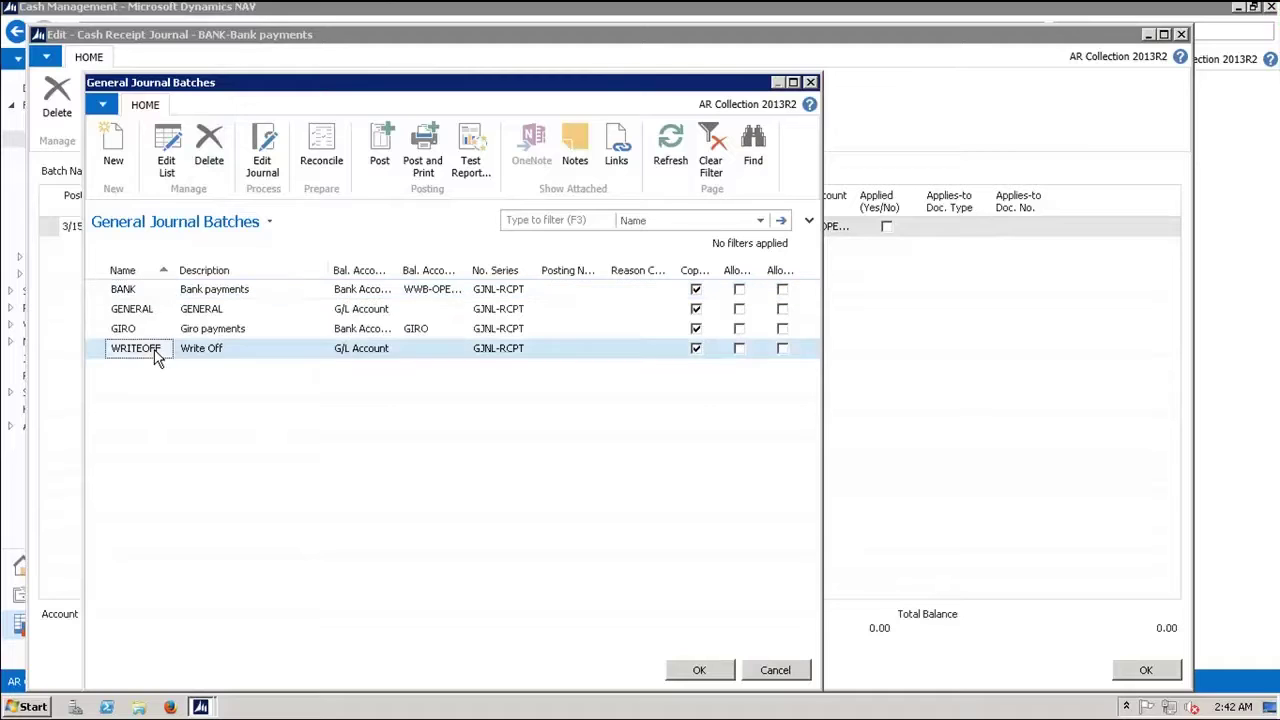
click(724, 671)
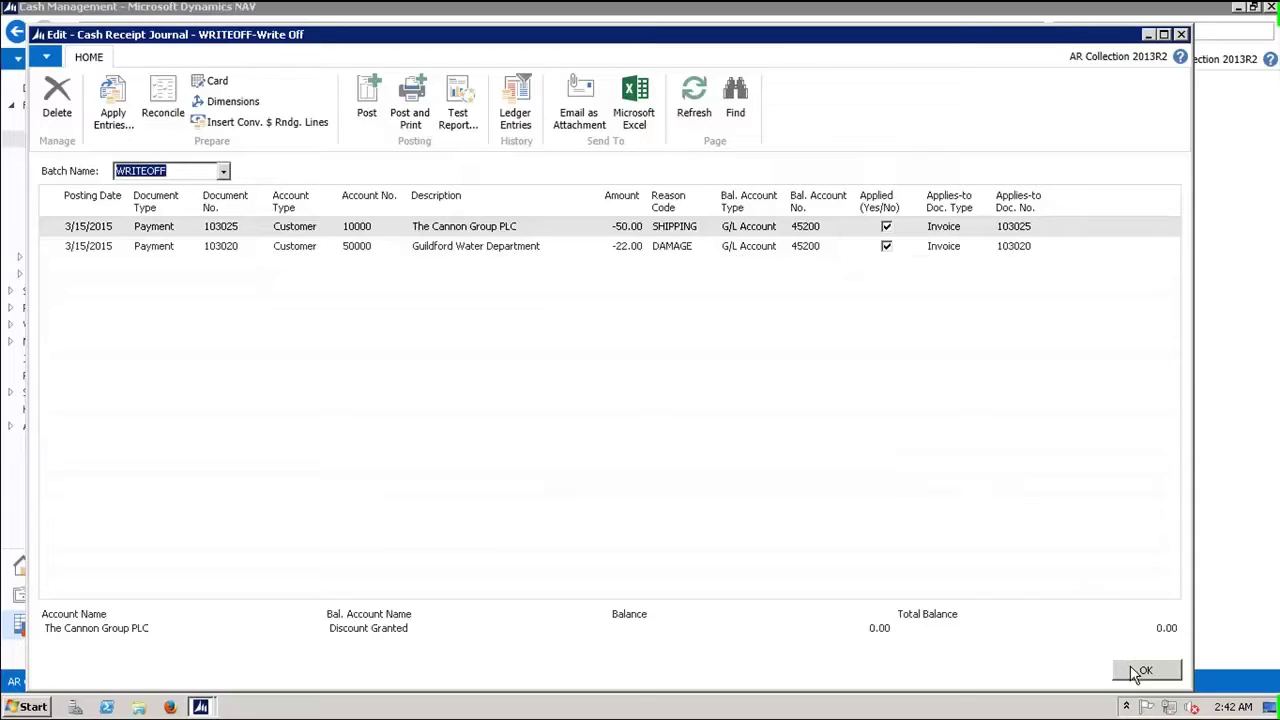
Post the write-off lines in the WRITEOFF batch and close the Cash Receipt Journal.
click(366, 95)
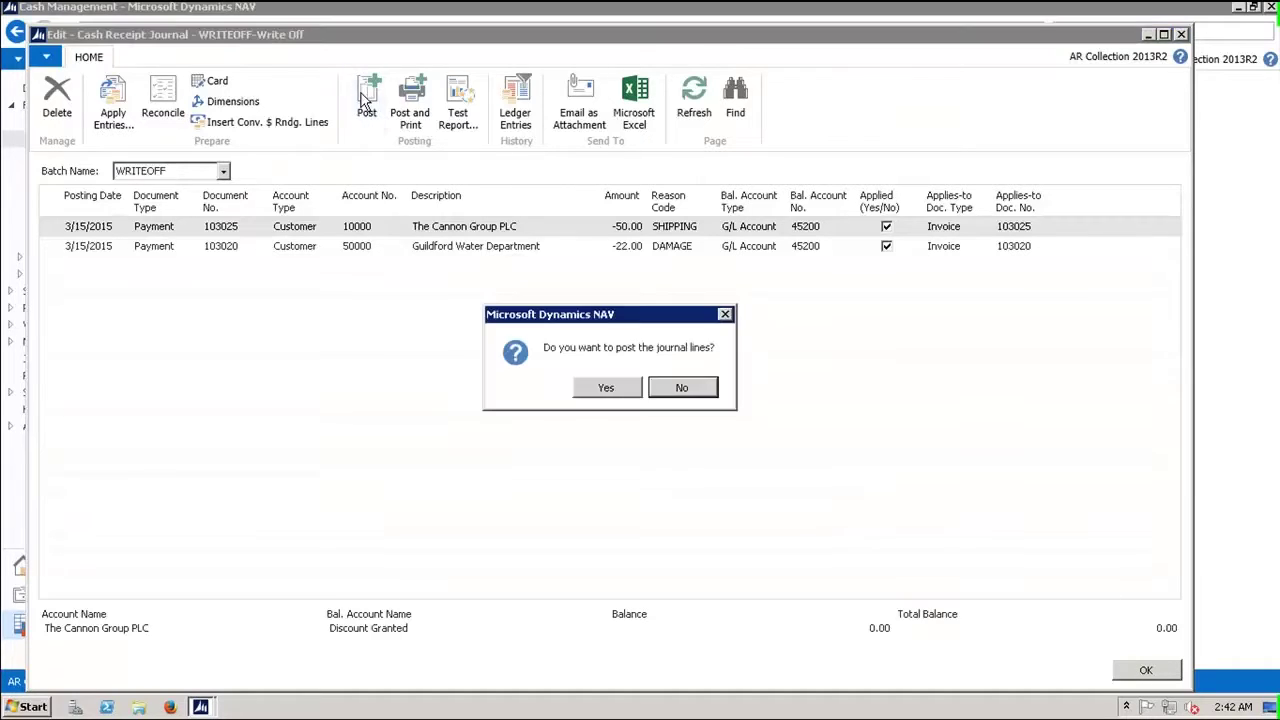
click(609, 390)
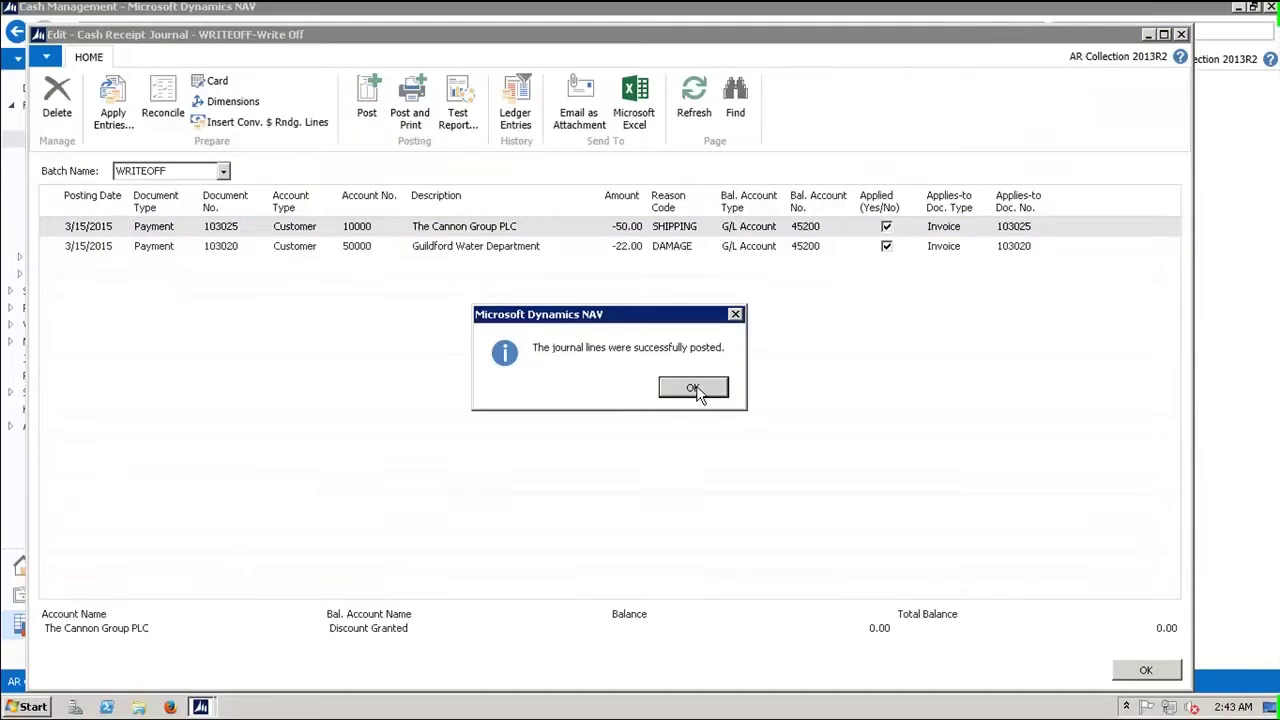
click(693, 388)
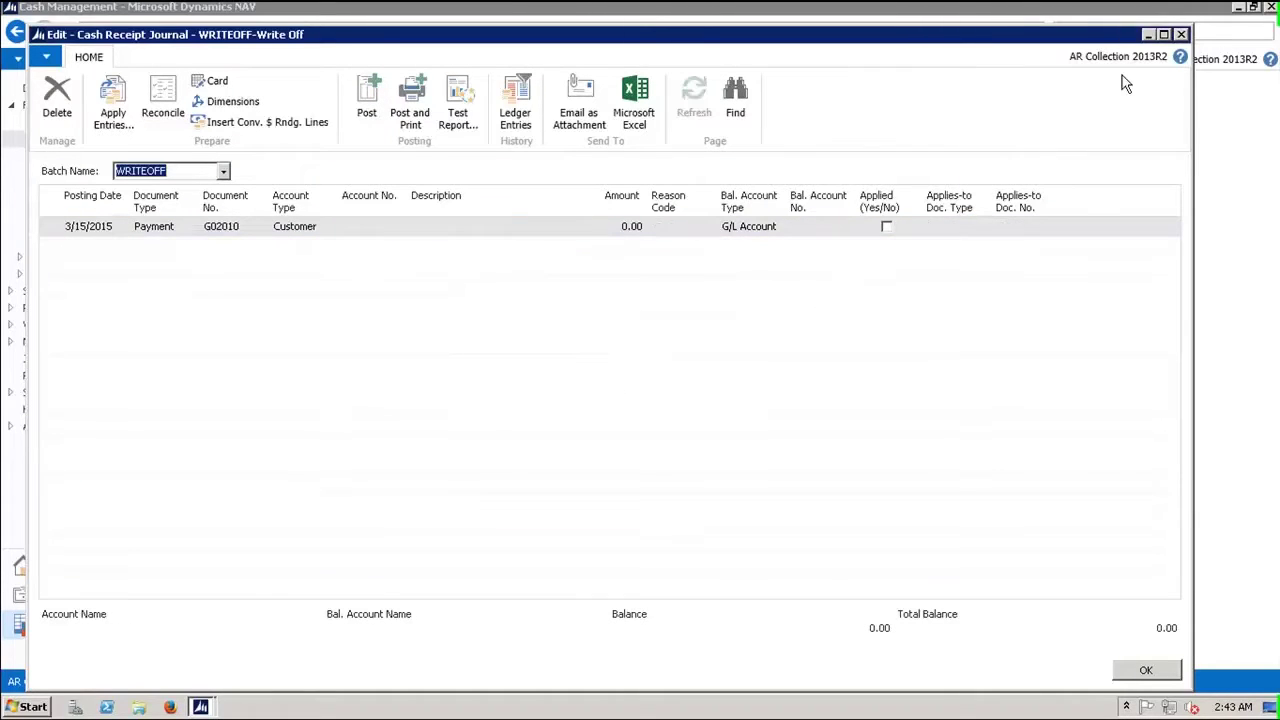
click(1181, 35)
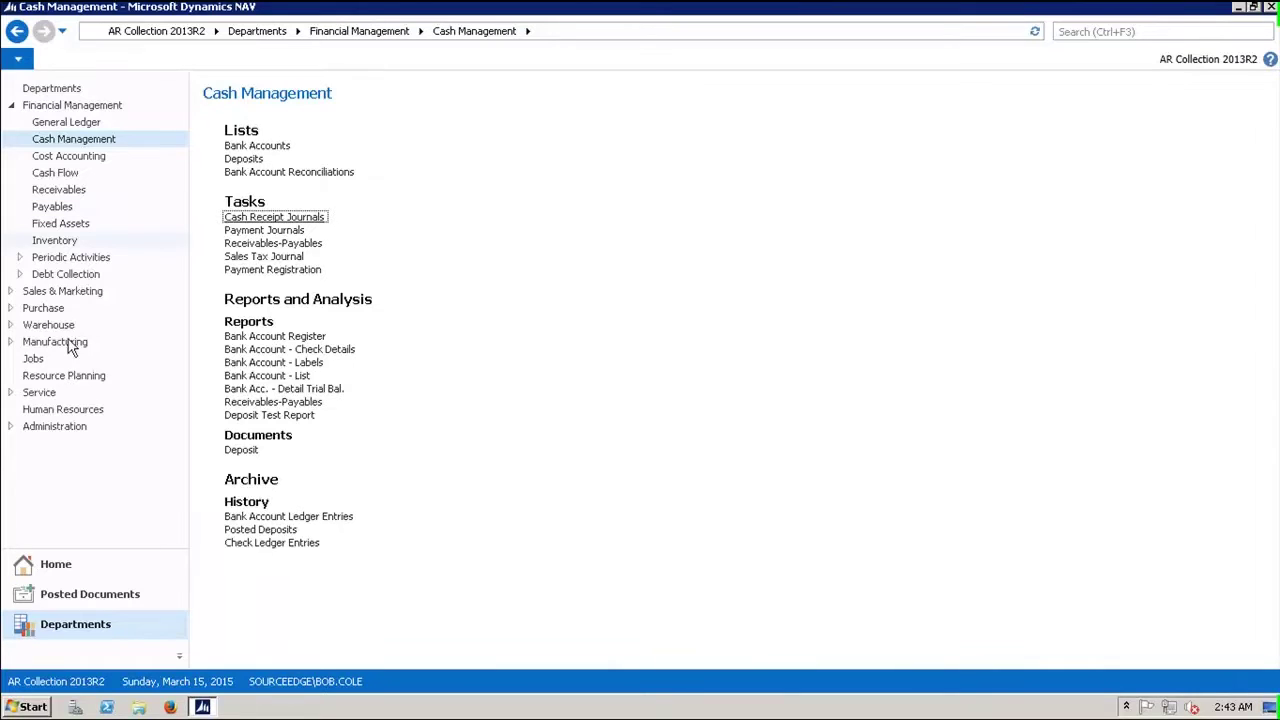
Return to Debt Collection Administration and regenerate the exceptions as of 03/15/15, leaving the oldest posting date blank.
click(62, 274)
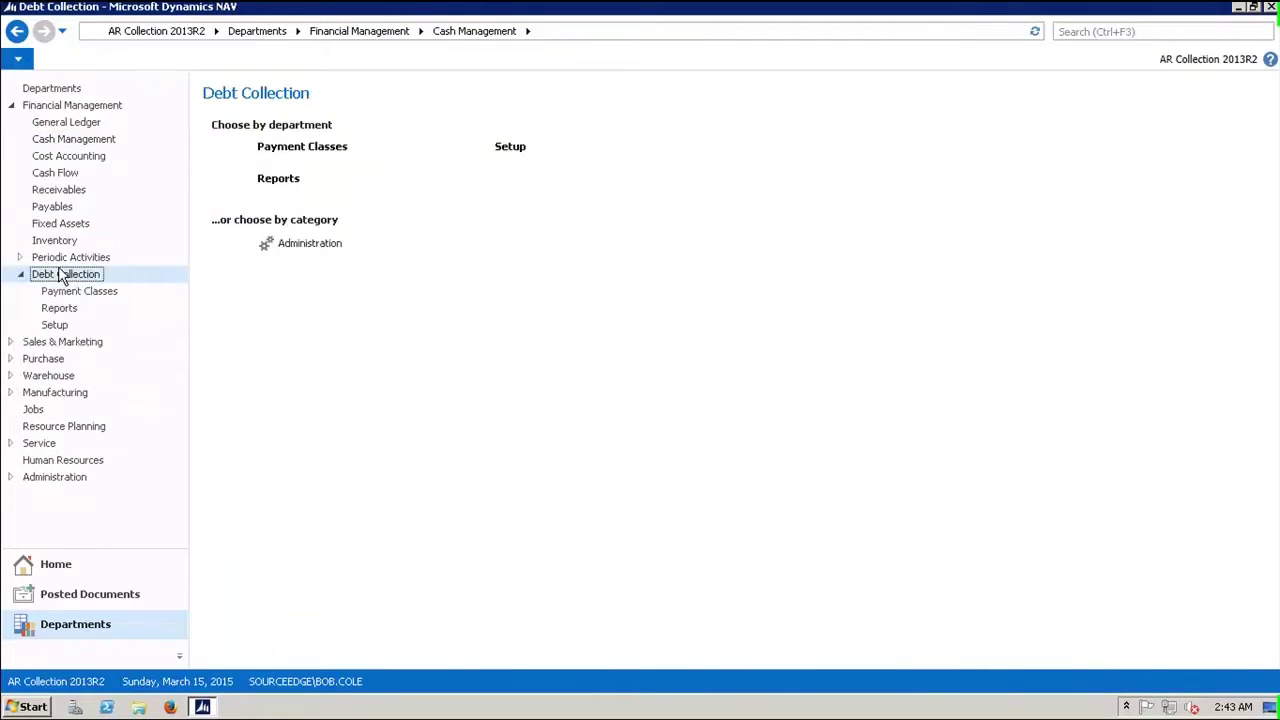
click(296, 244)
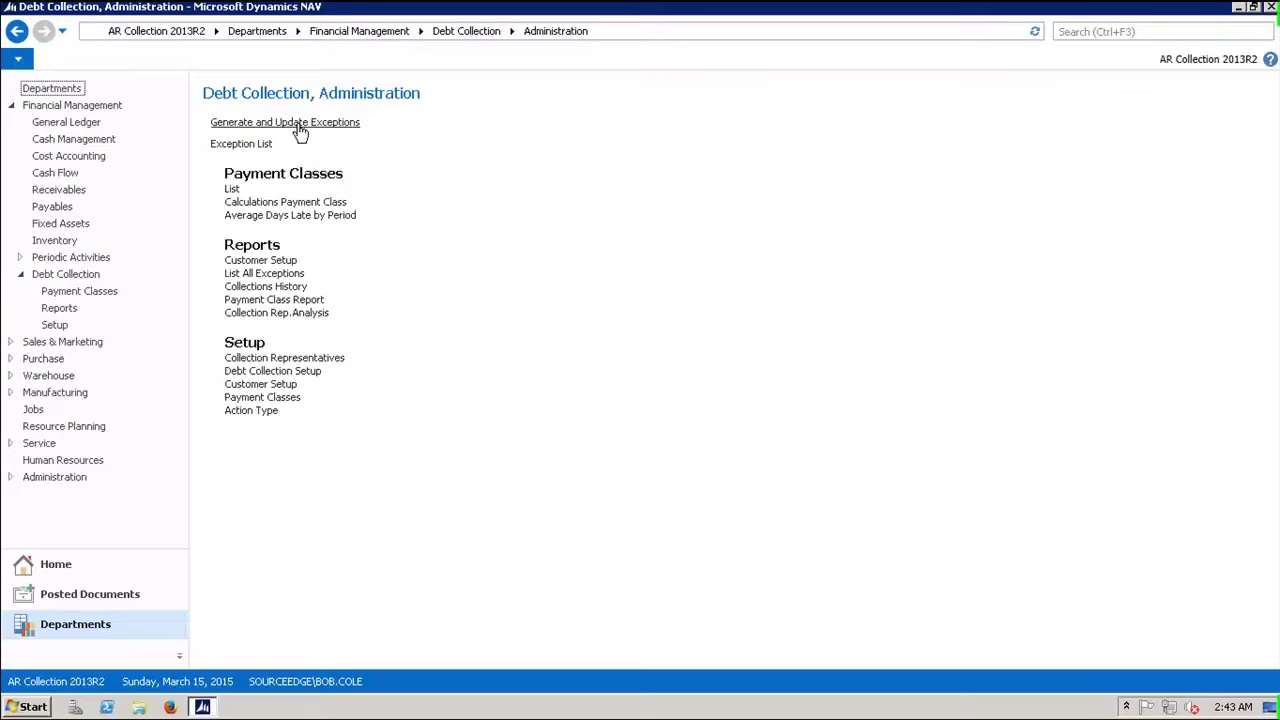
click(299, 125)
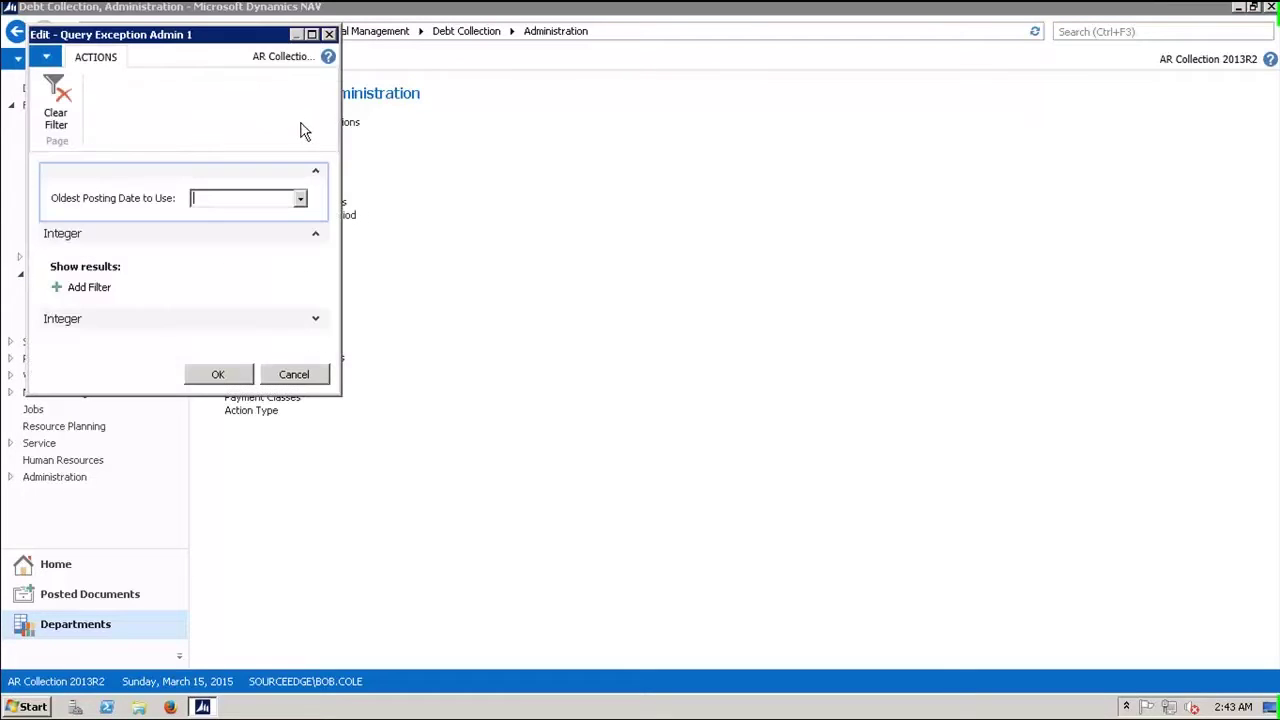
click(238, 374)
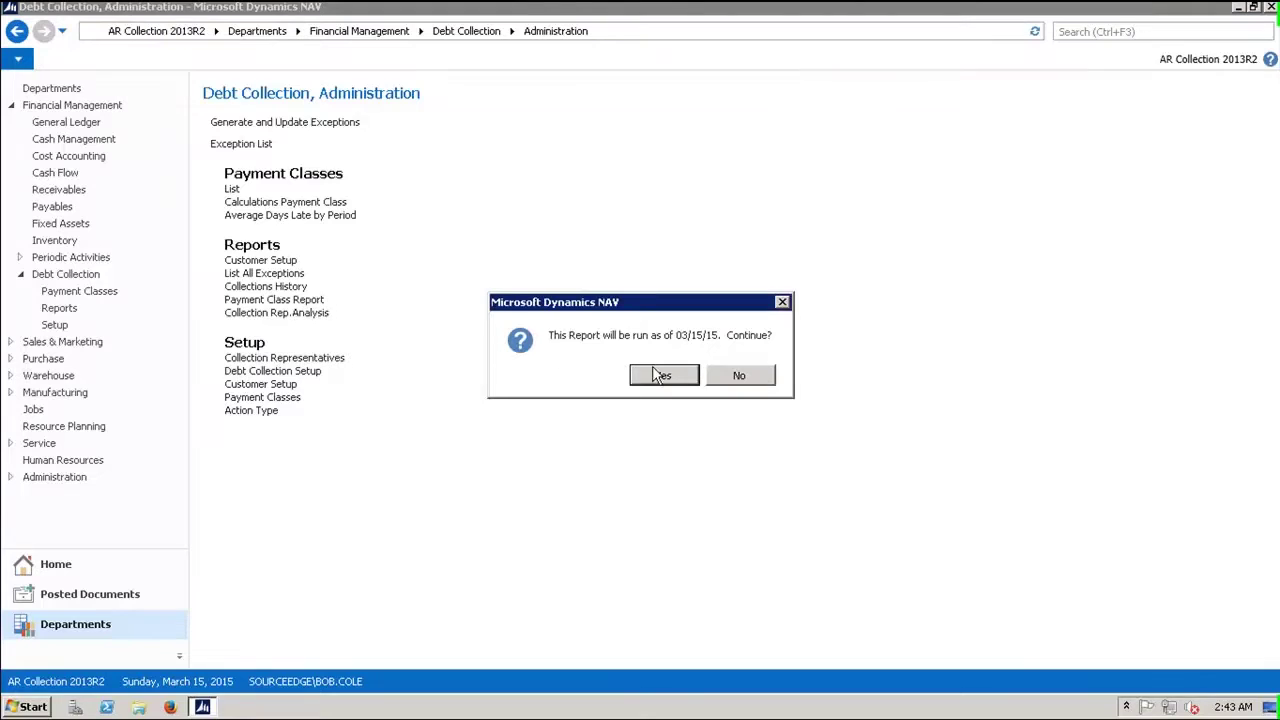
click(663, 375)
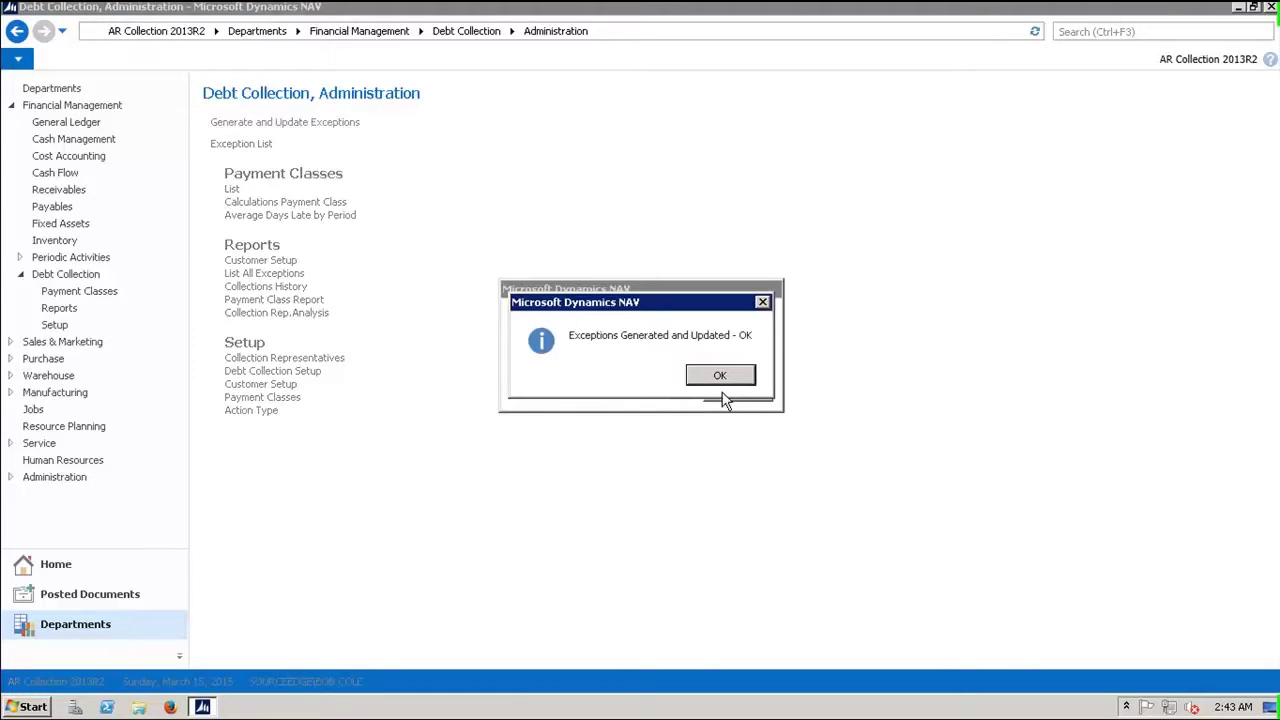
click(729, 376)
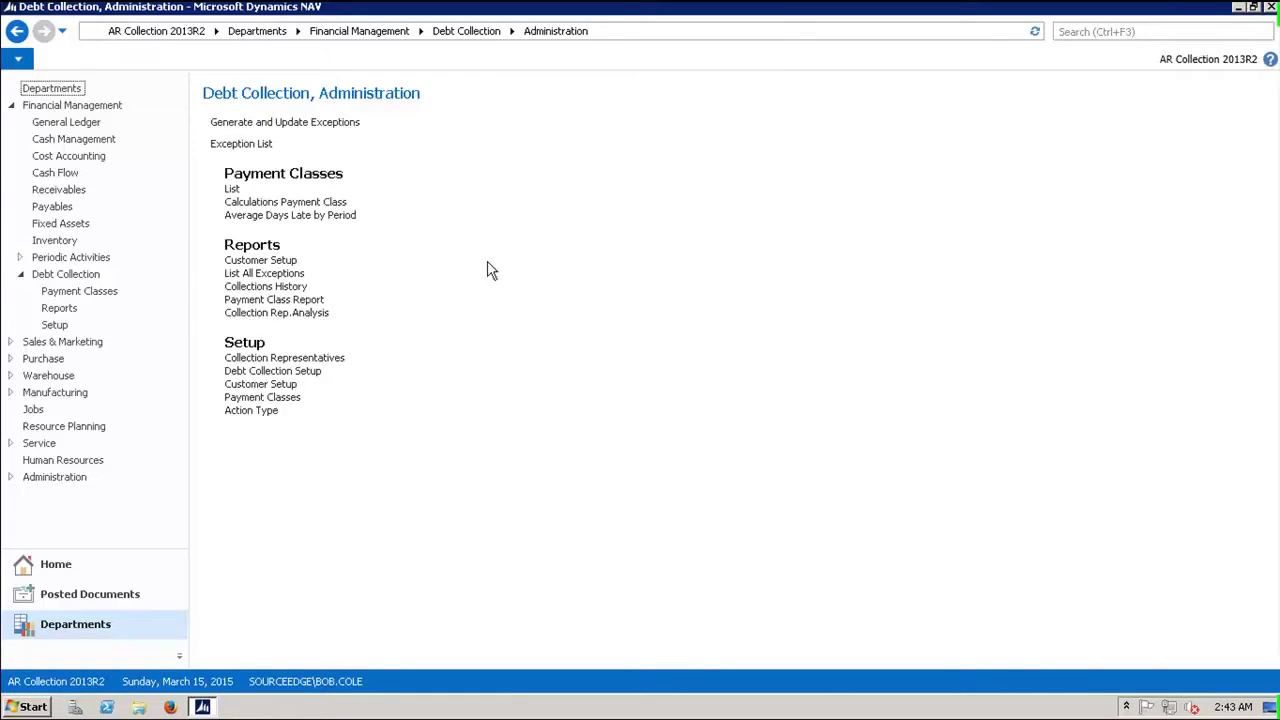
Review the status and remaining amount of the written-off short-pay invoices in the Exception List for only your own exceptions.
click(237, 148)
click(702, 395)
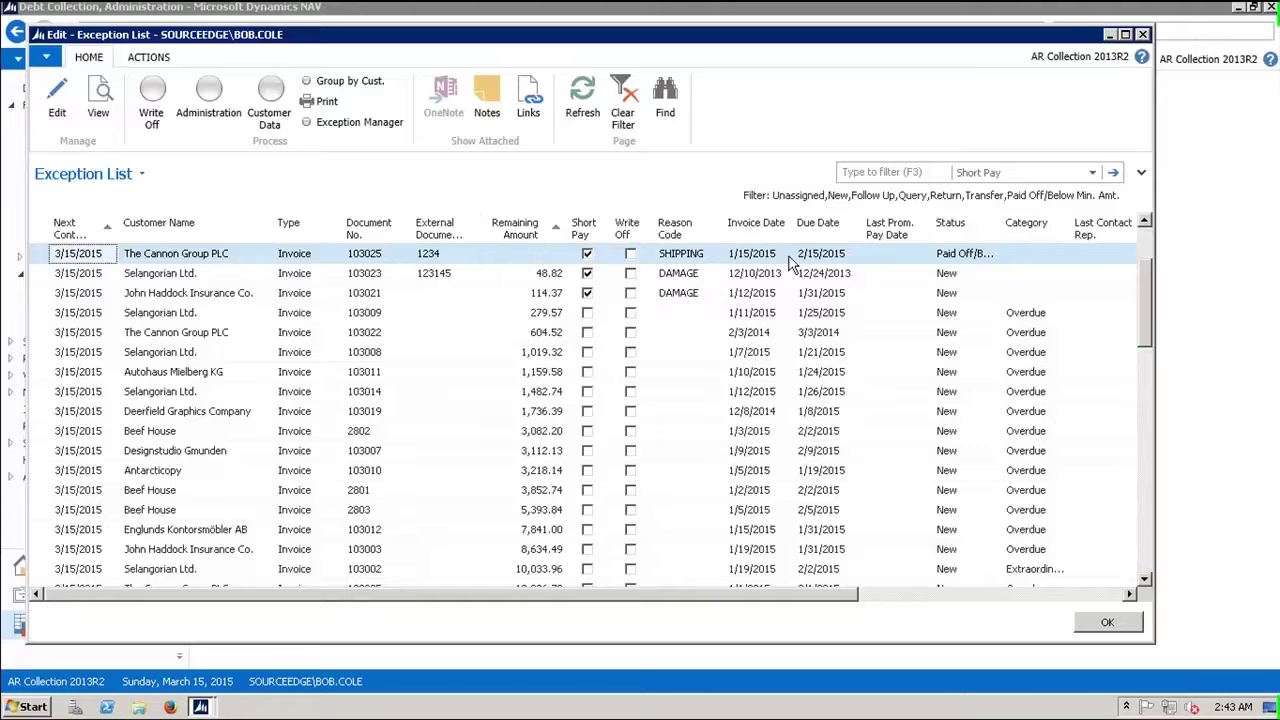
drag(1146, 330, 1155, 400)
drag(1152, 275, 1154, 204)
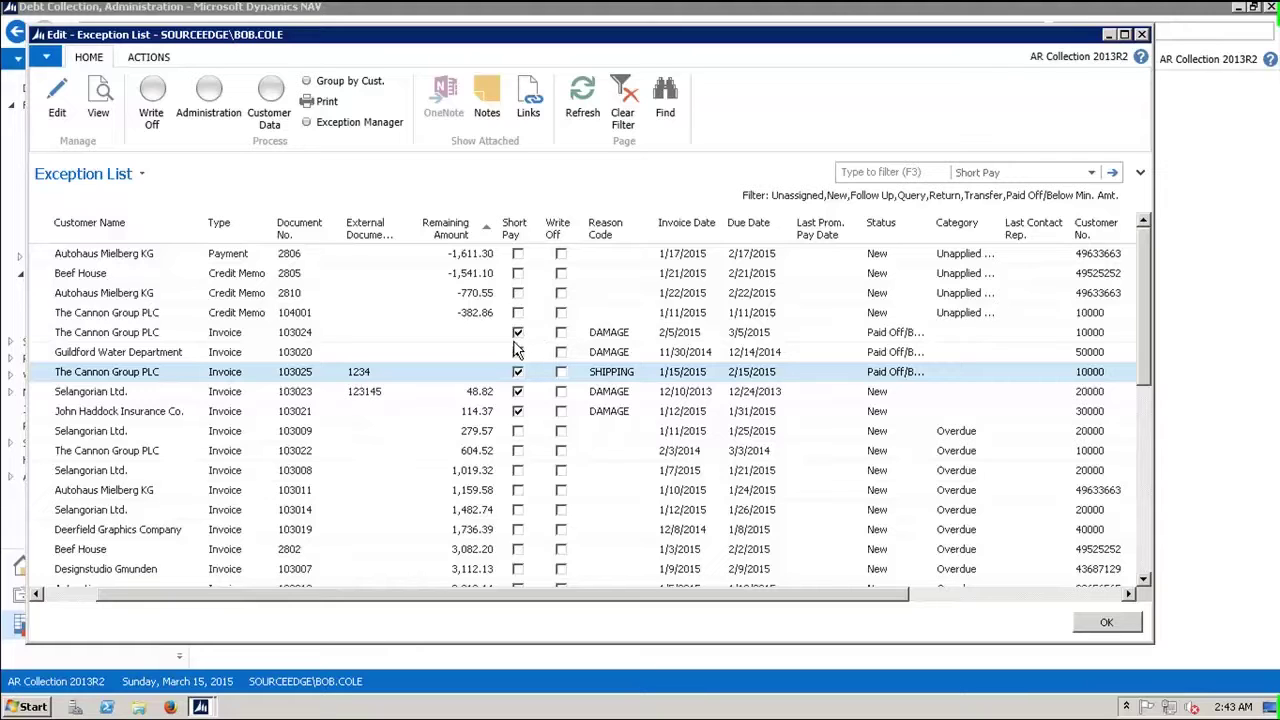
click(517, 372)
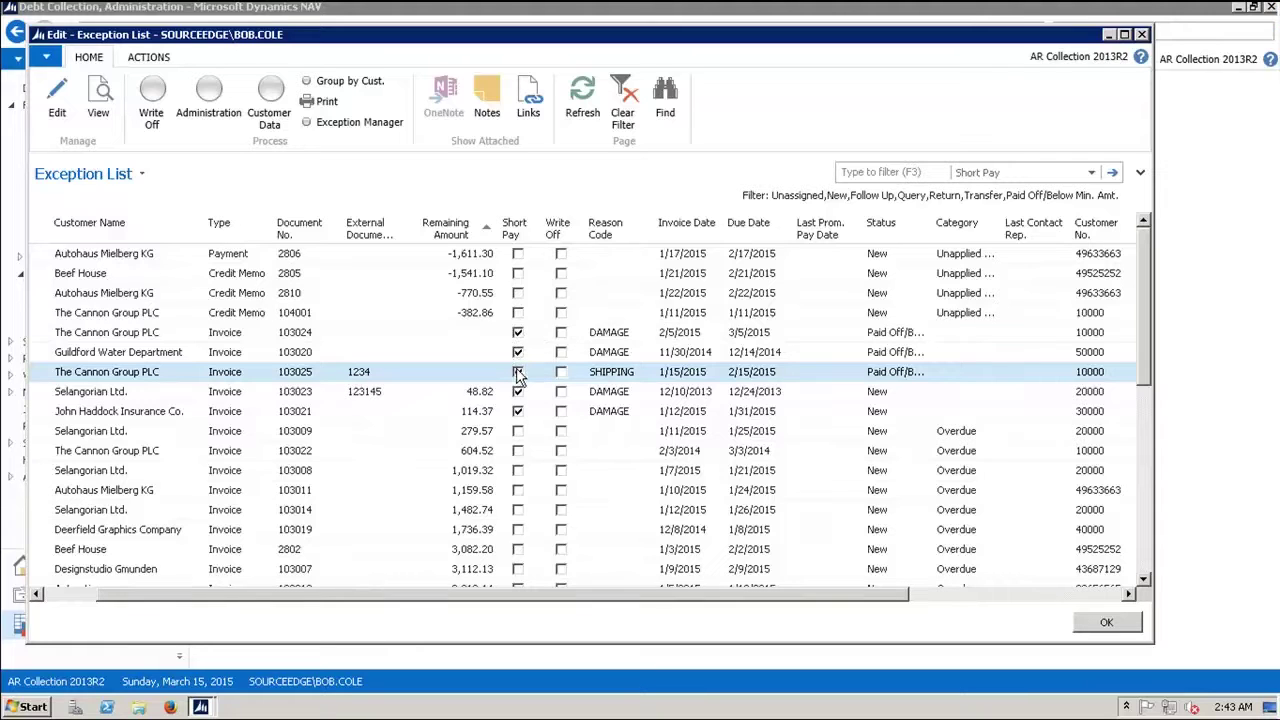